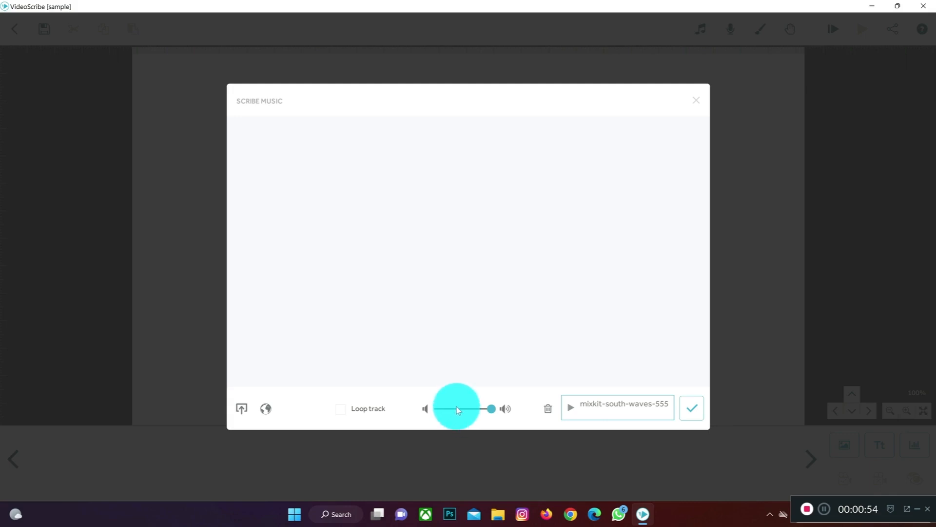
Step: Lower the mixkit-south-waves-555 music track's volume to about one third, stop its preview, and apply the music settings
drag(491, 409, 454, 412)
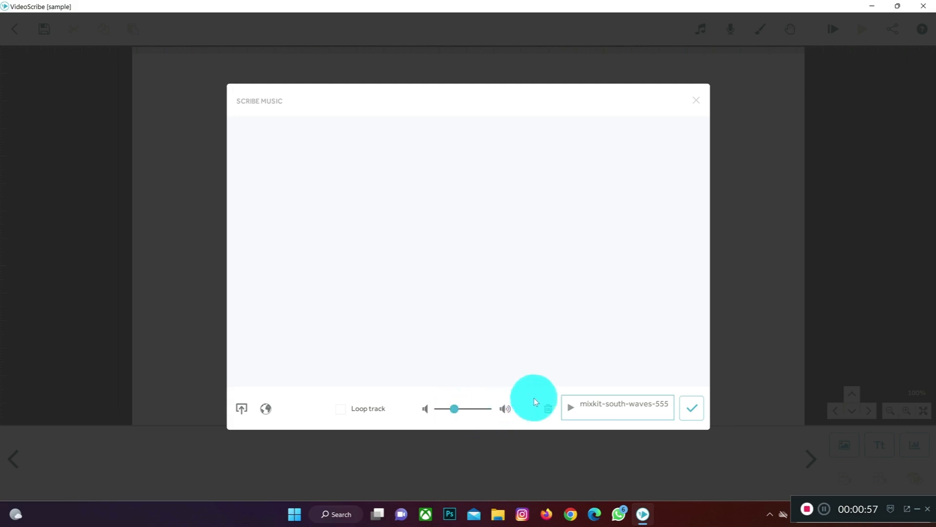
click(568, 410)
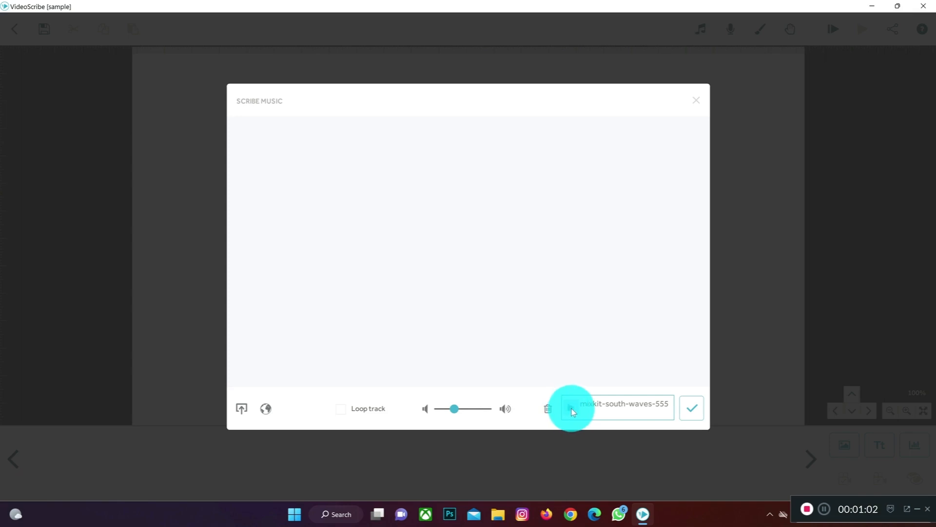
click(688, 409)
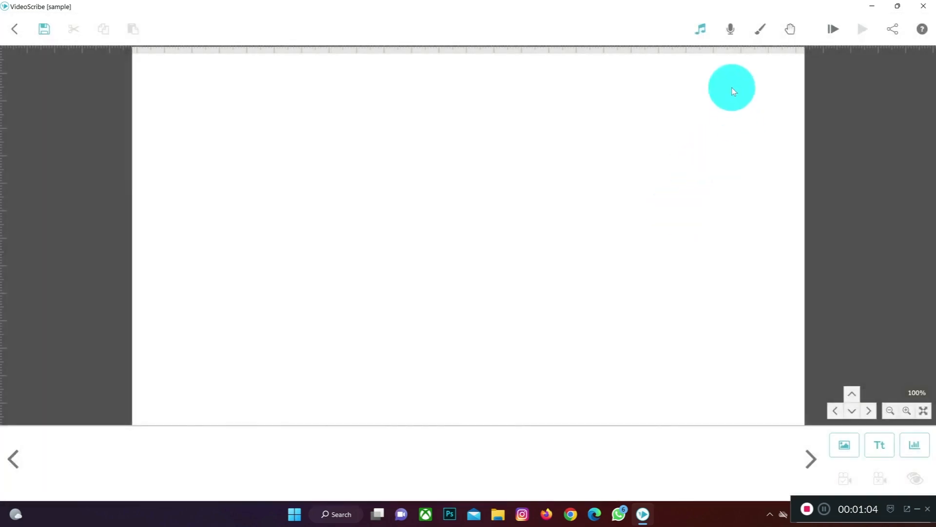
Step: Import the achalasia audio file from the Panopreter Basic folder as the scribe's voiceover
click(733, 33)
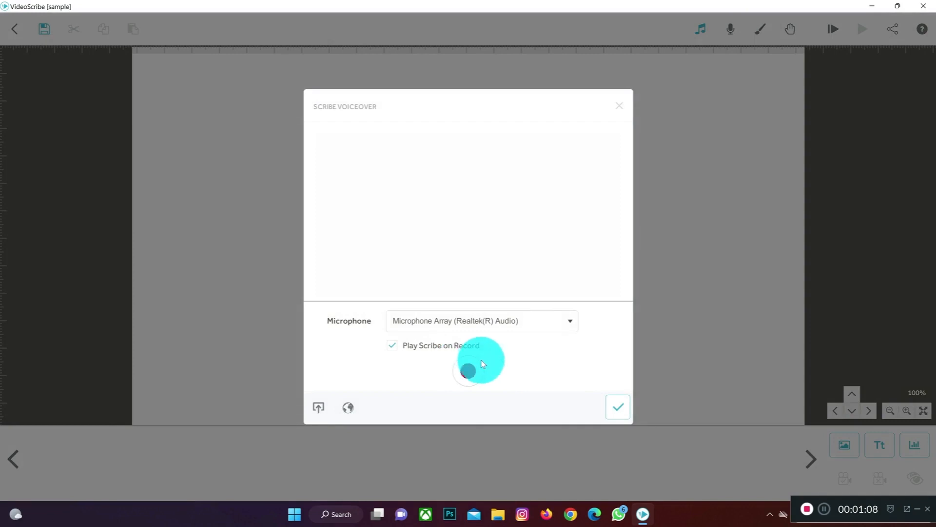
click(317, 406)
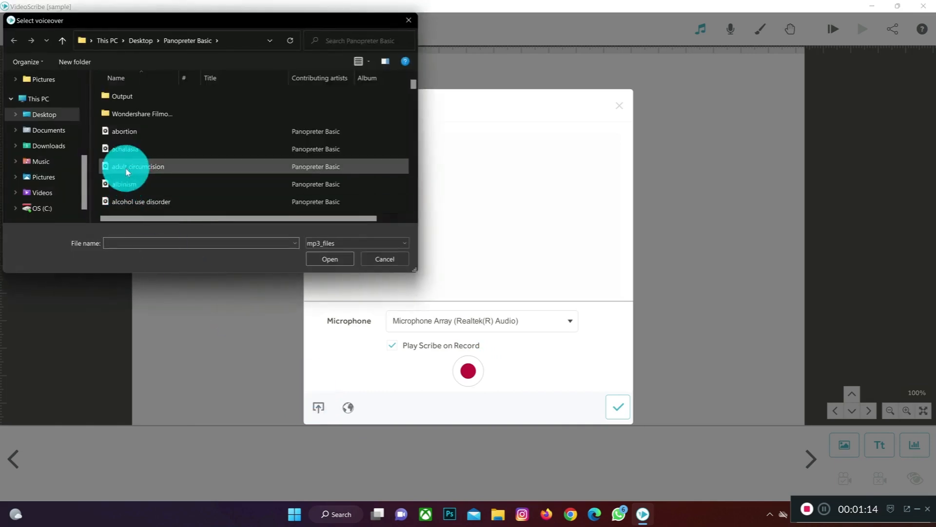
click(134, 148)
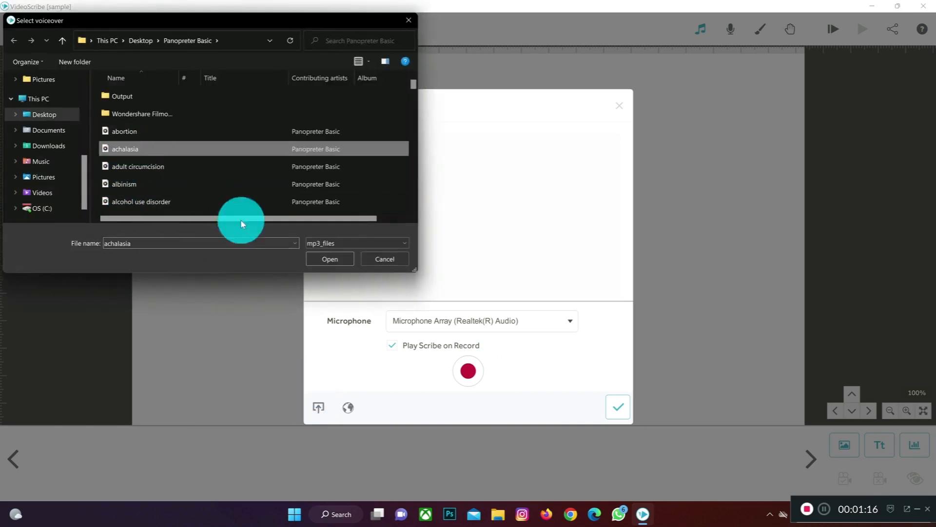
click(314, 259)
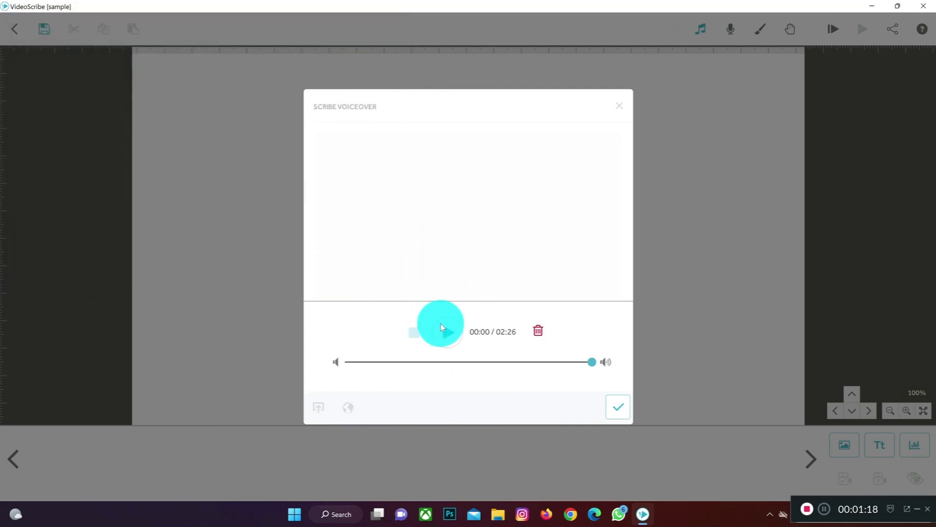
Step: Preview the imported voiceover briefly, reduce its volume to slightly below maximum, and apply the voiceover settings
click(448, 330)
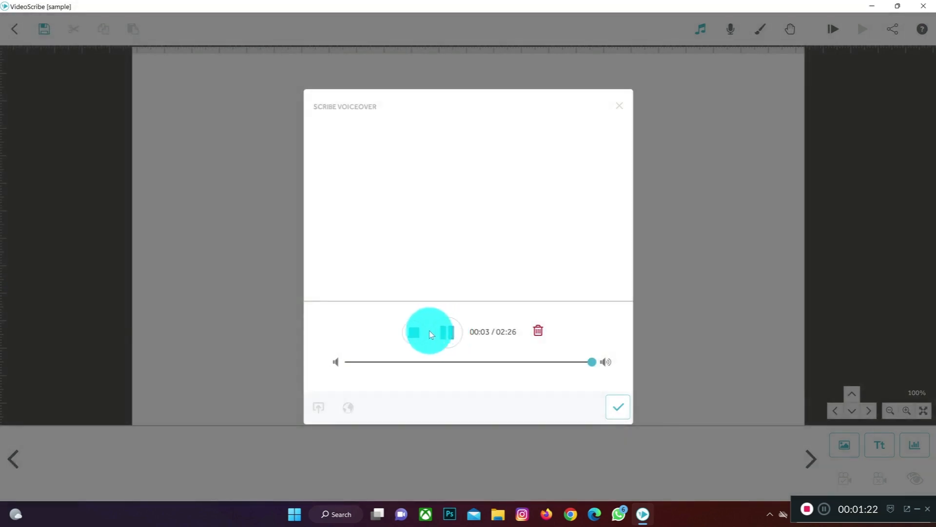
click(445, 336)
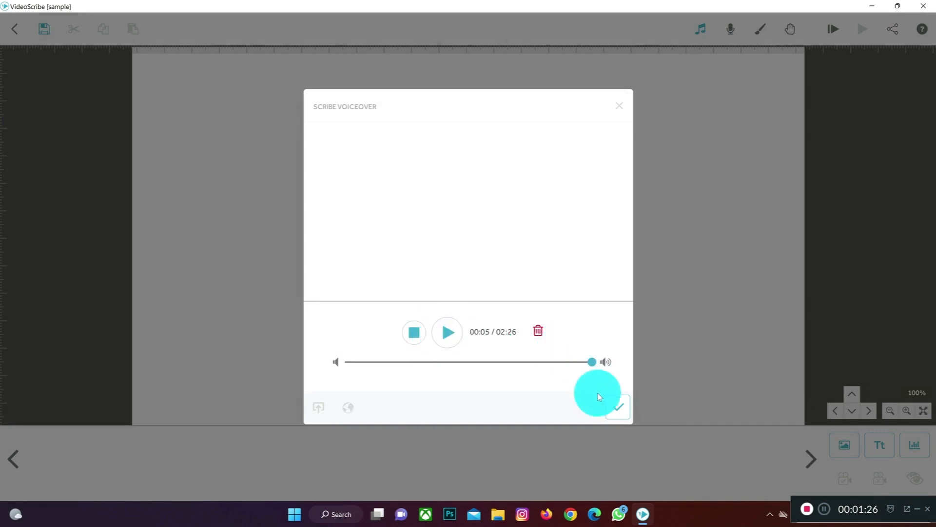
click(616, 405)
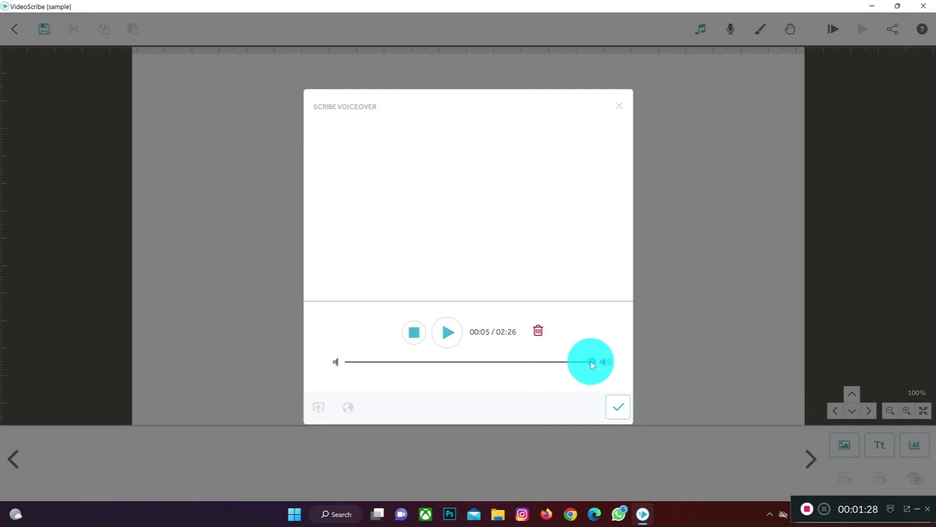
drag(590, 362, 572, 366)
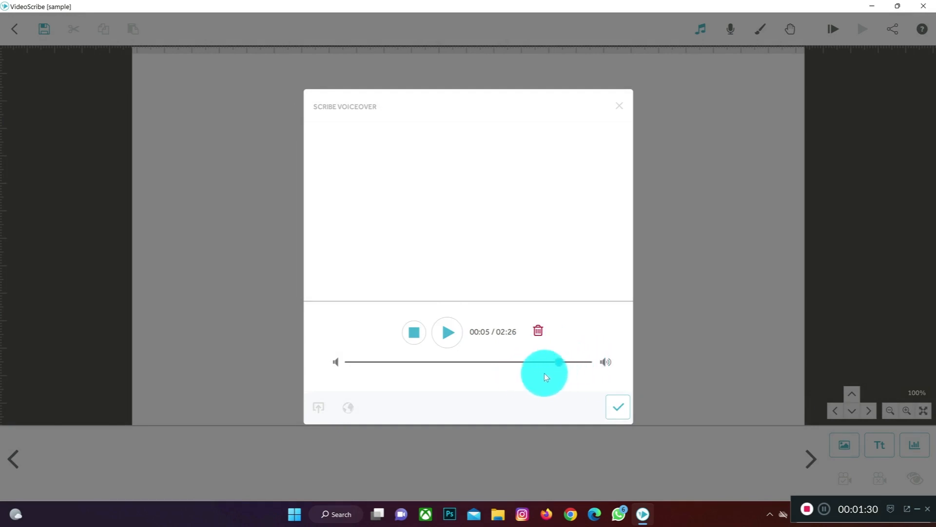
drag(549, 376, 575, 370)
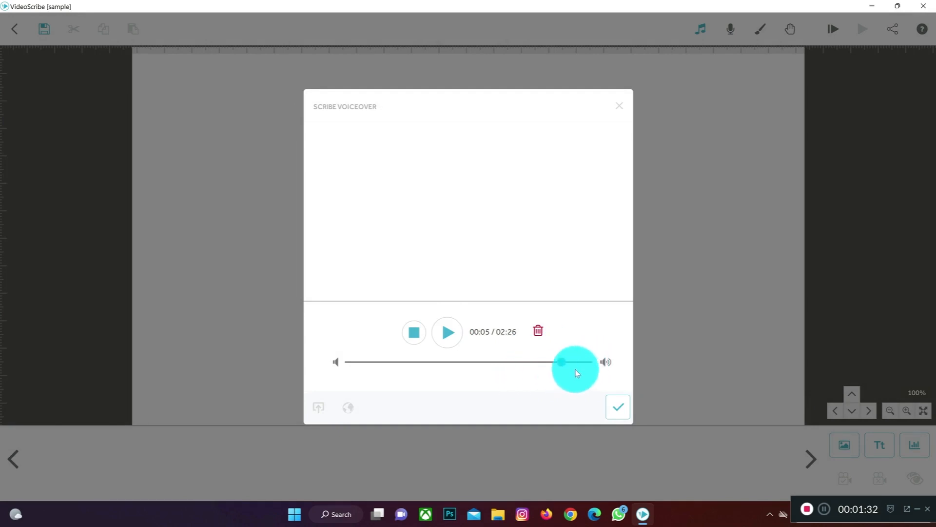
click(613, 397)
Step: Set the scribe's background colour to the red swatch #ee3239
click(761, 34)
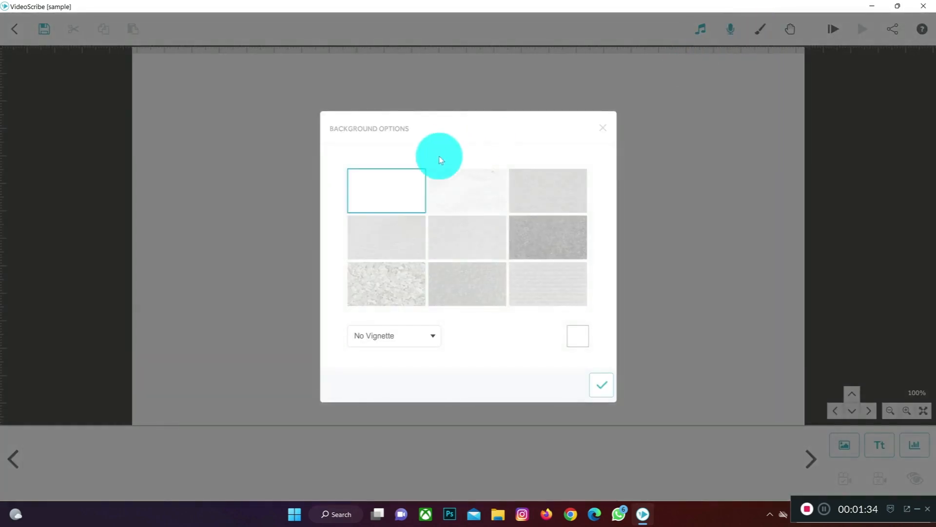
click(602, 128)
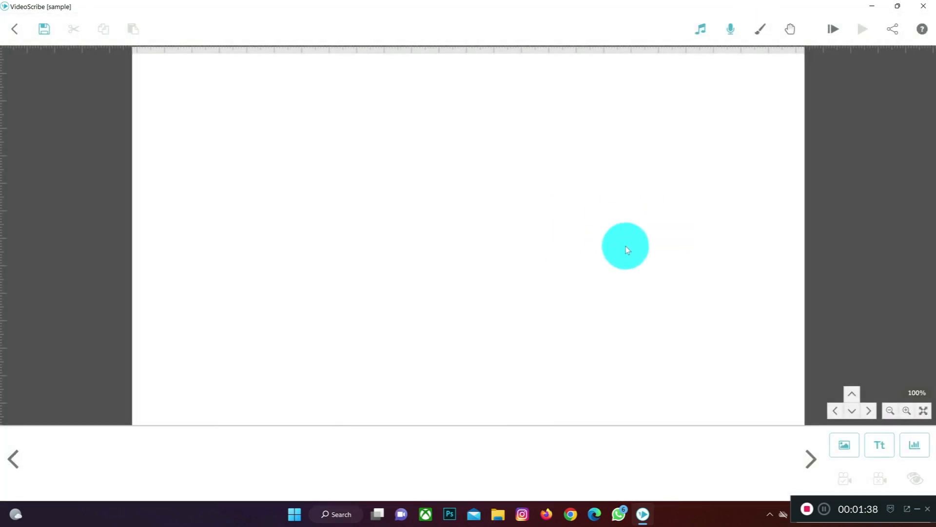
click(759, 32)
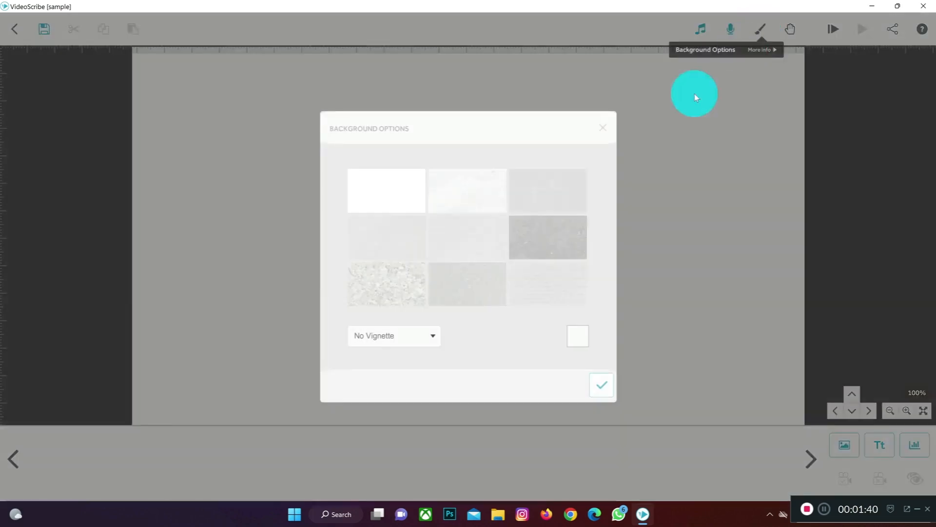
click(581, 337)
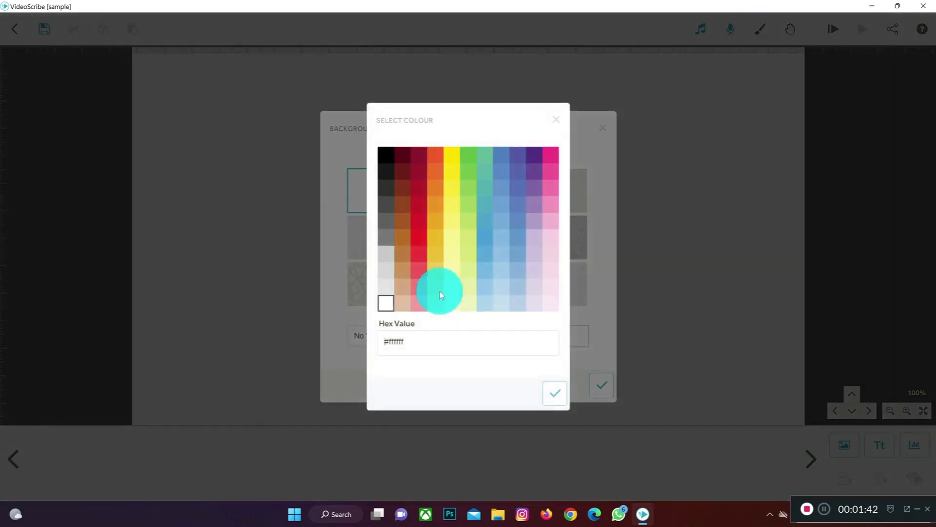
click(418, 253)
click(555, 392)
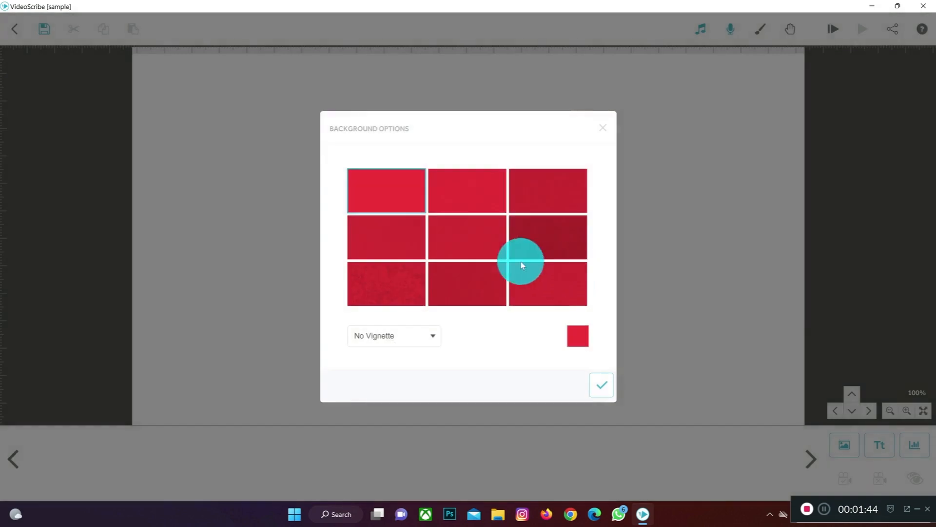
Step: Try several background textures and apply the coarse mottled one in the first column of the last row
click(471, 249)
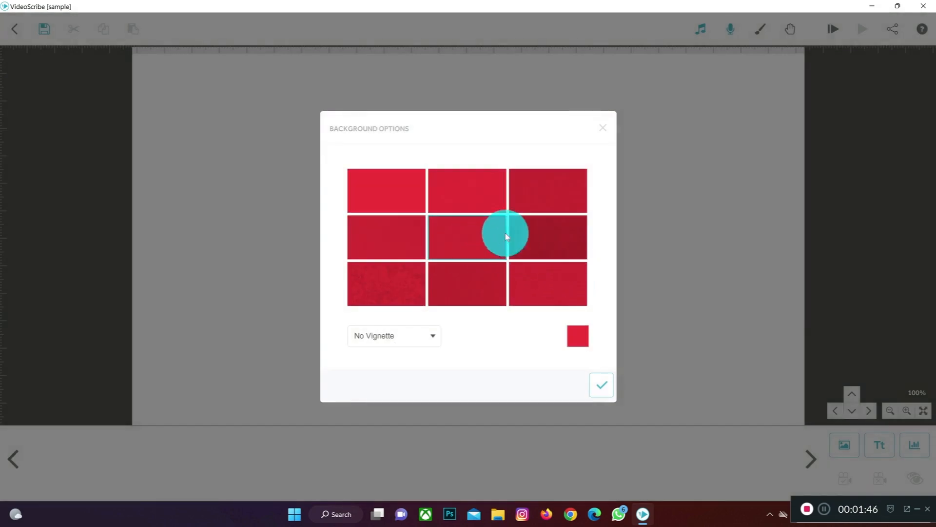
click(537, 236)
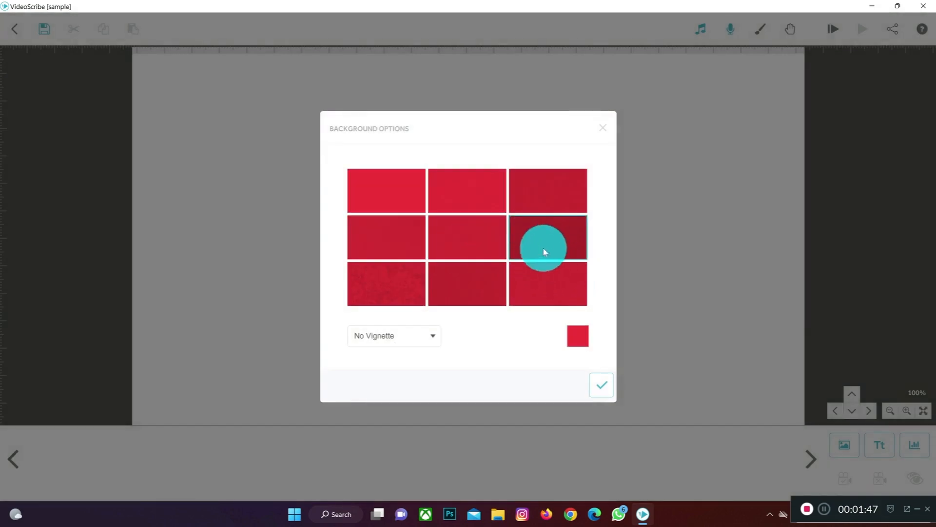
click(400, 287)
click(602, 385)
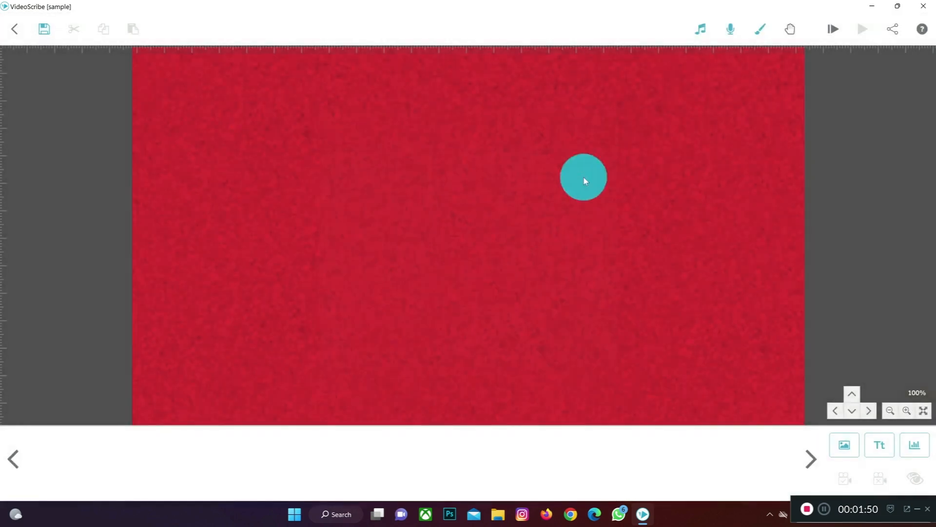
Step: Apply a Soft Vignette to the red textured background
click(761, 29)
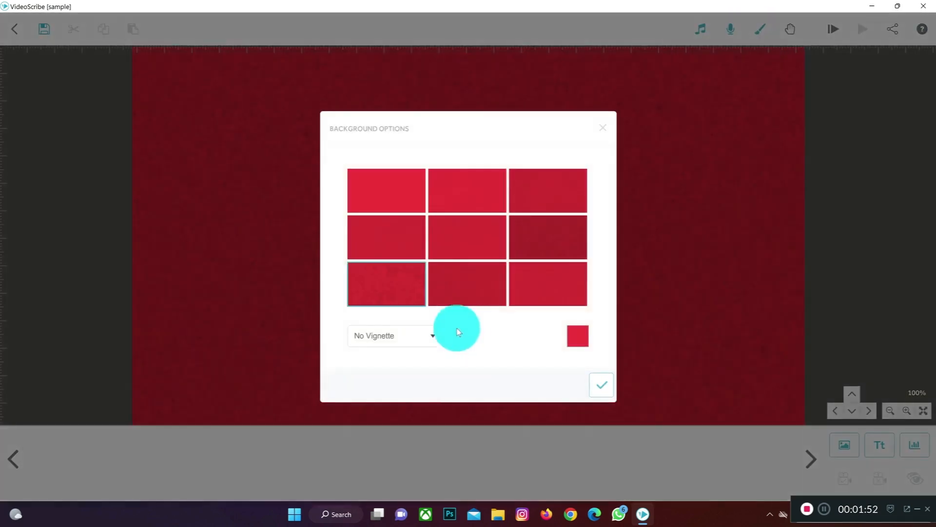
click(426, 337)
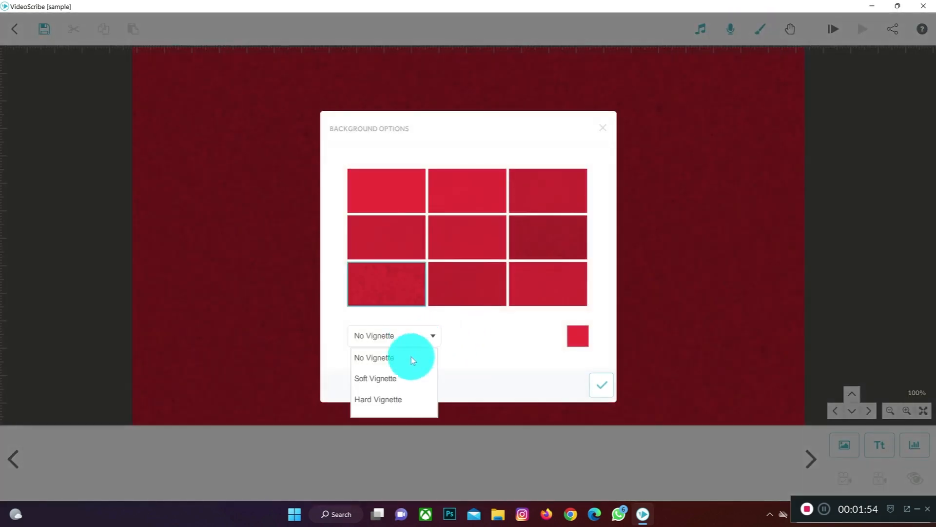
click(400, 379)
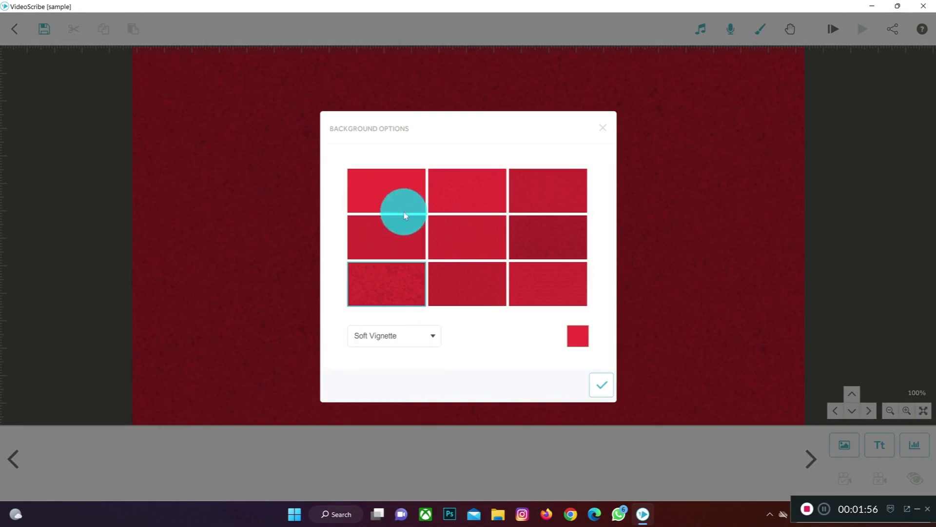
click(600, 383)
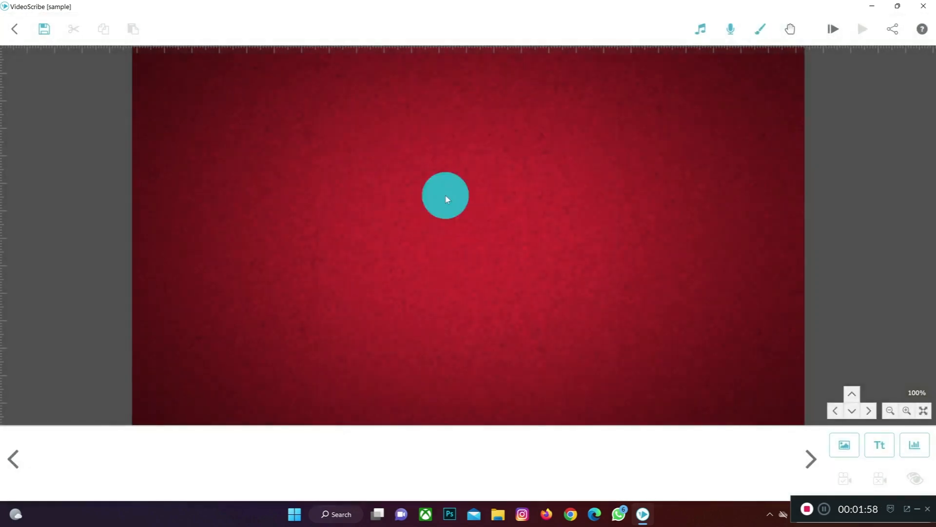
Step: Change the red textured background's vignette to Hard Vignette
click(757, 34)
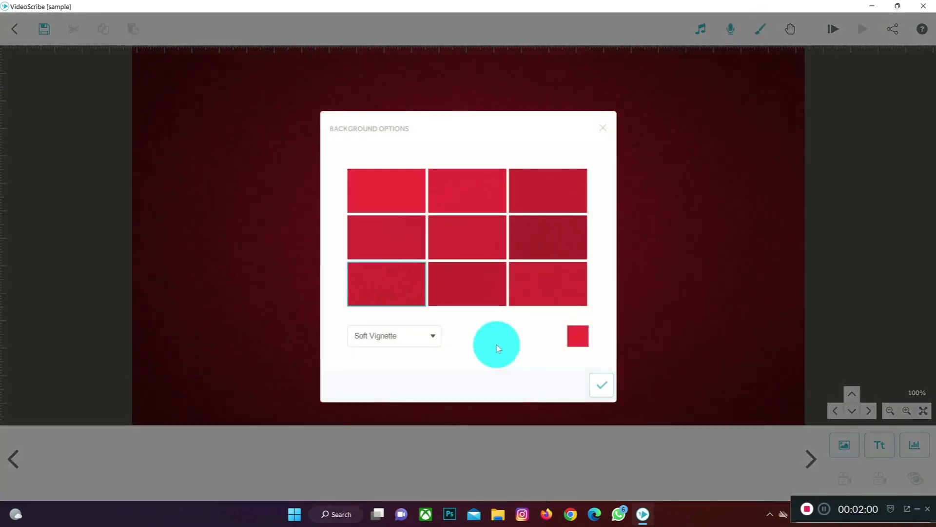
click(418, 335)
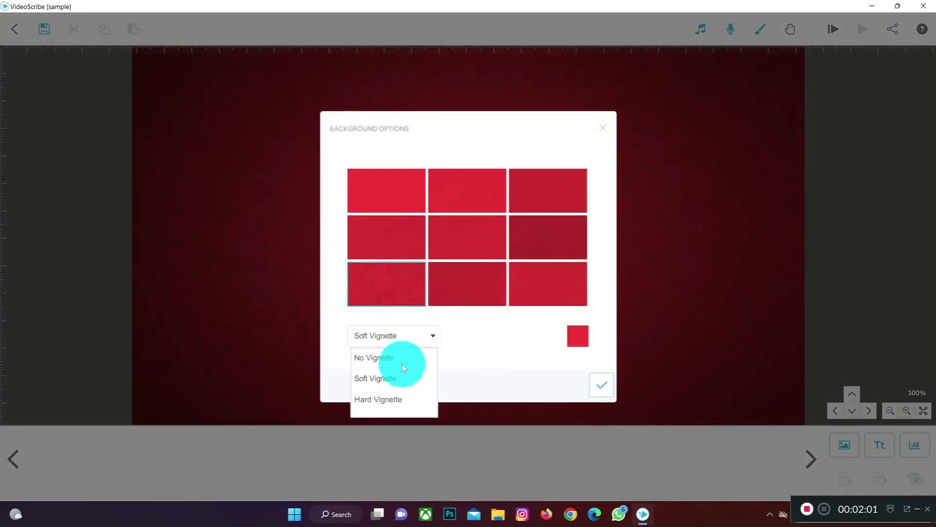
click(388, 399)
click(601, 384)
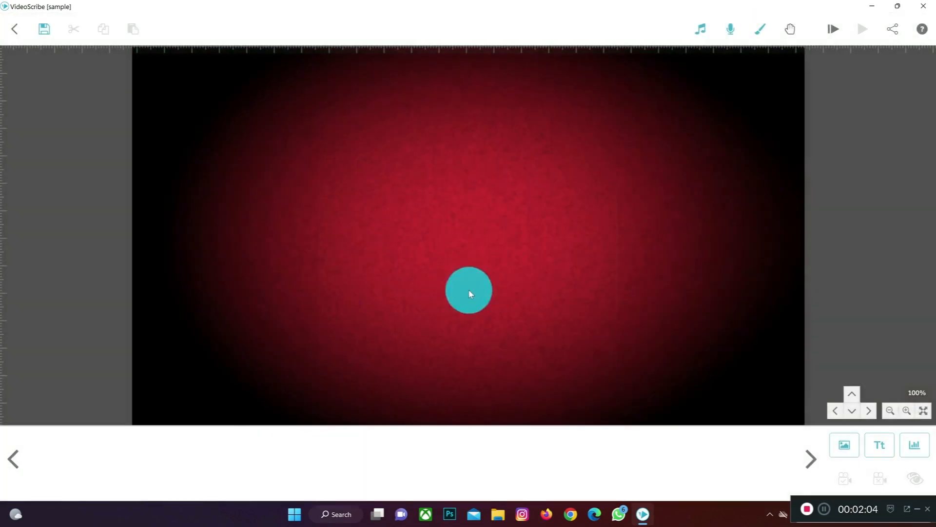
Step: Set the background colour to white and apply the plain, untextured background
click(759, 27)
click(580, 336)
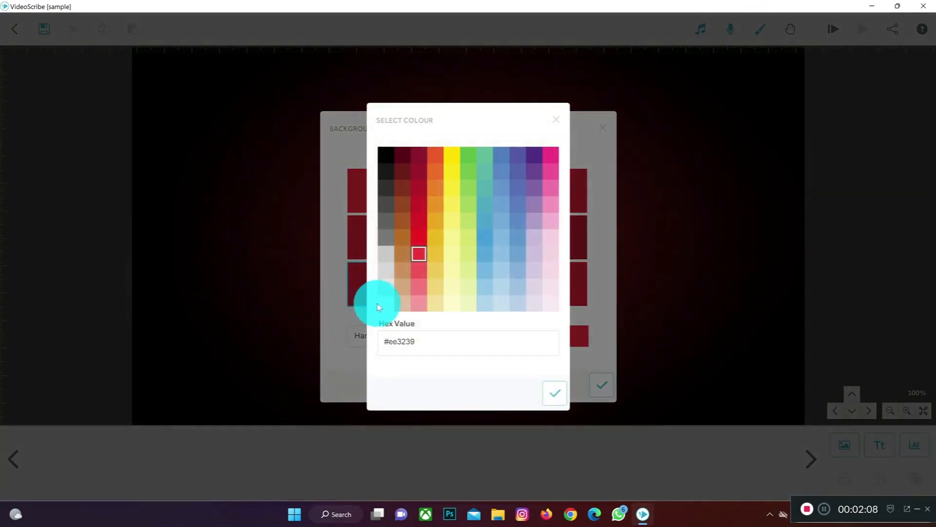
click(385, 302)
click(562, 400)
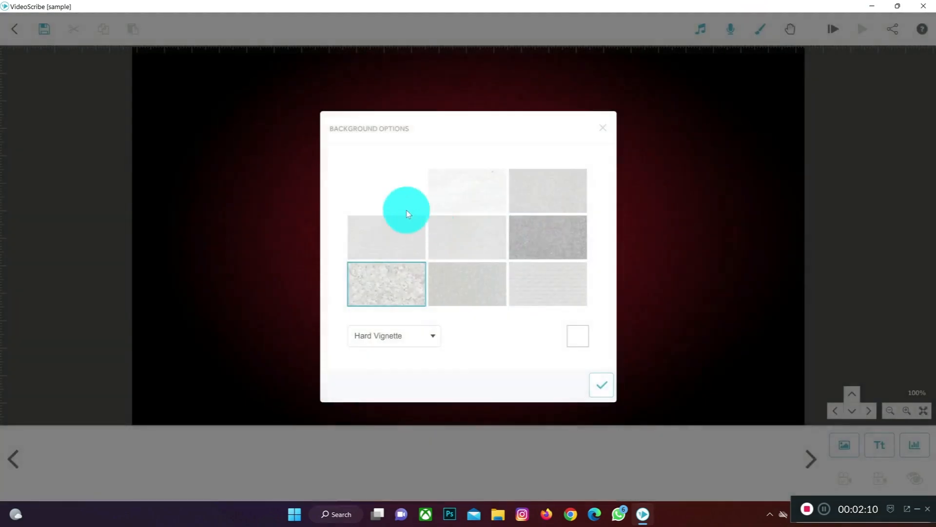
click(399, 204)
click(605, 386)
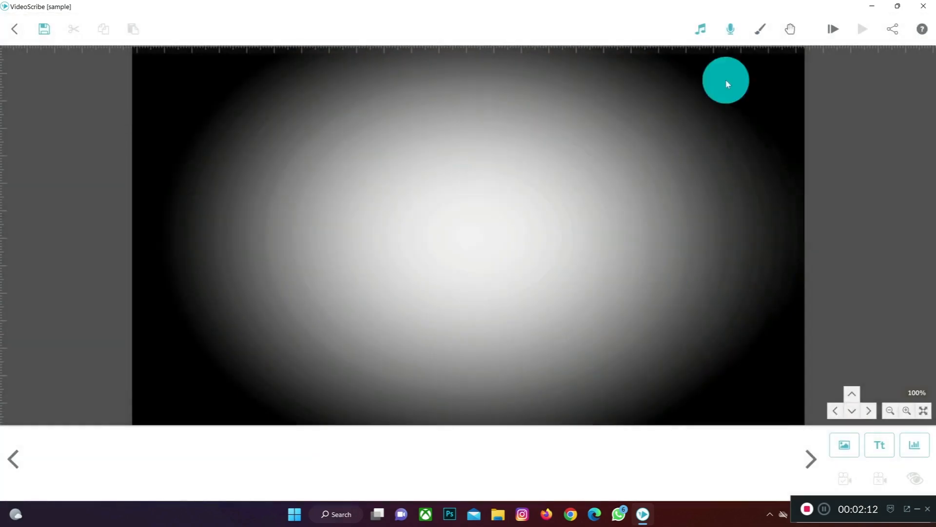
Step: Examine the drawing hands available for the scribe, including the No Hand option, and close the selection
click(783, 33)
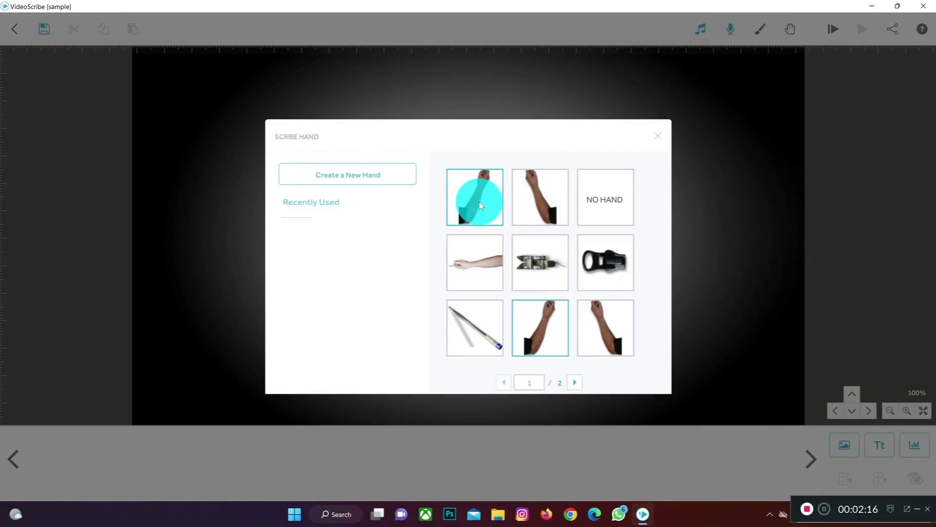
click(606, 202)
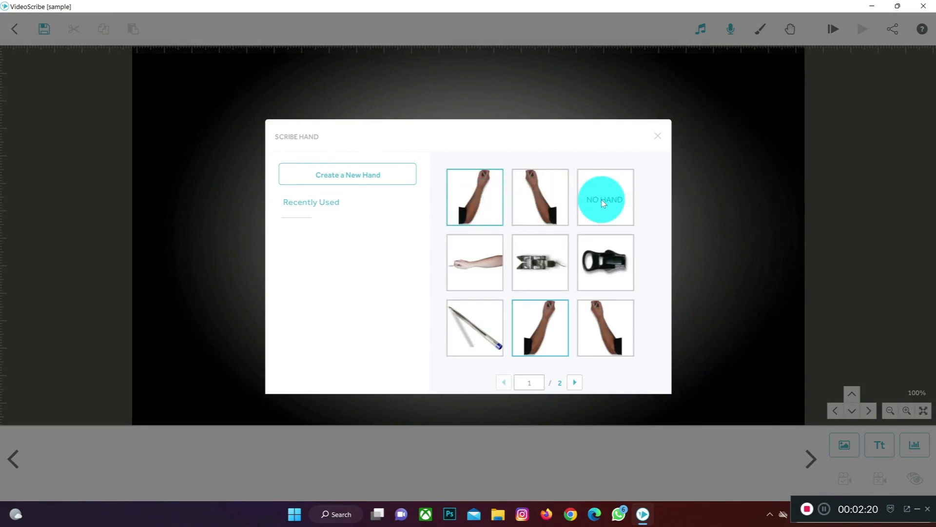
click(659, 135)
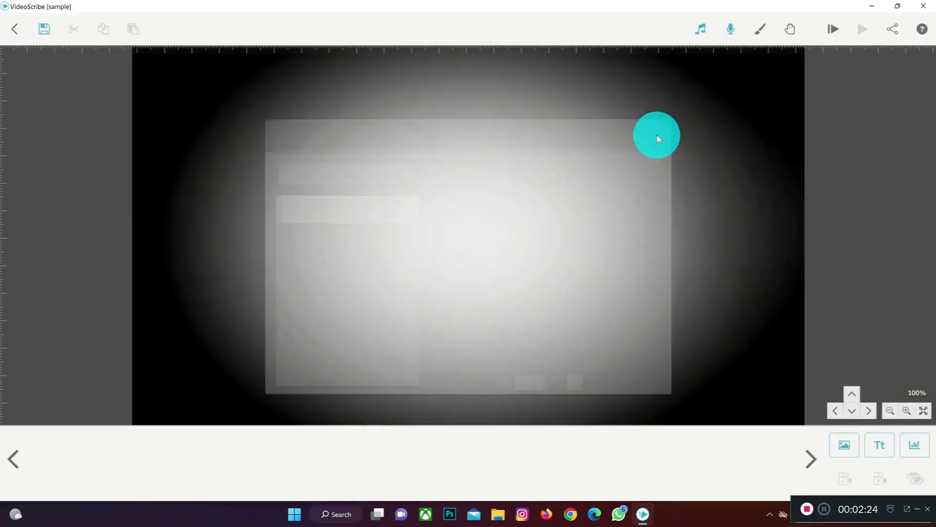
Step: Set the white background to No Vignette and apply it to the scribe
click(762, 28)
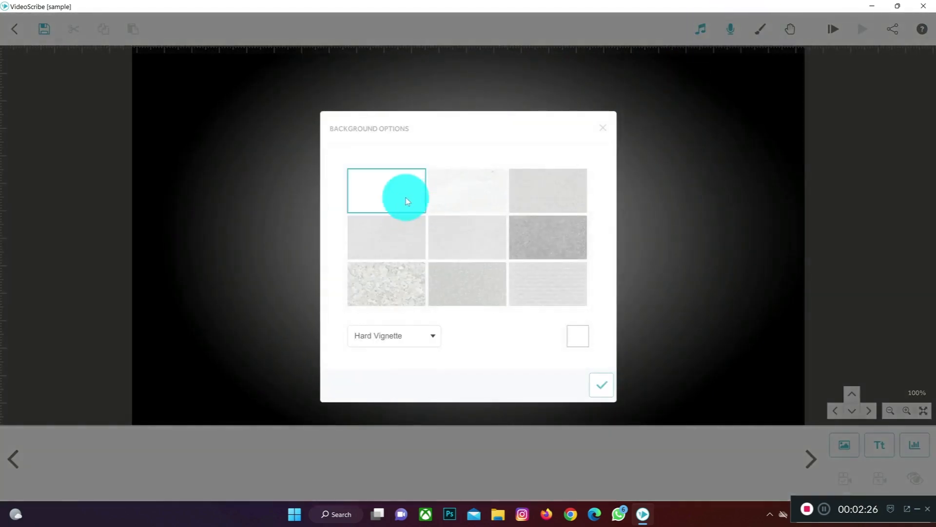
click(418, 339)
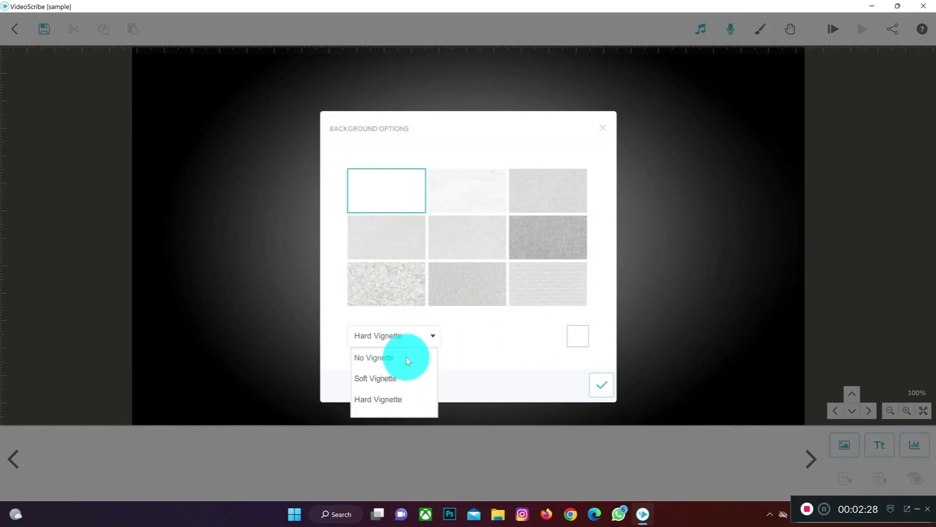
click(405, 360)
click(602, 384)
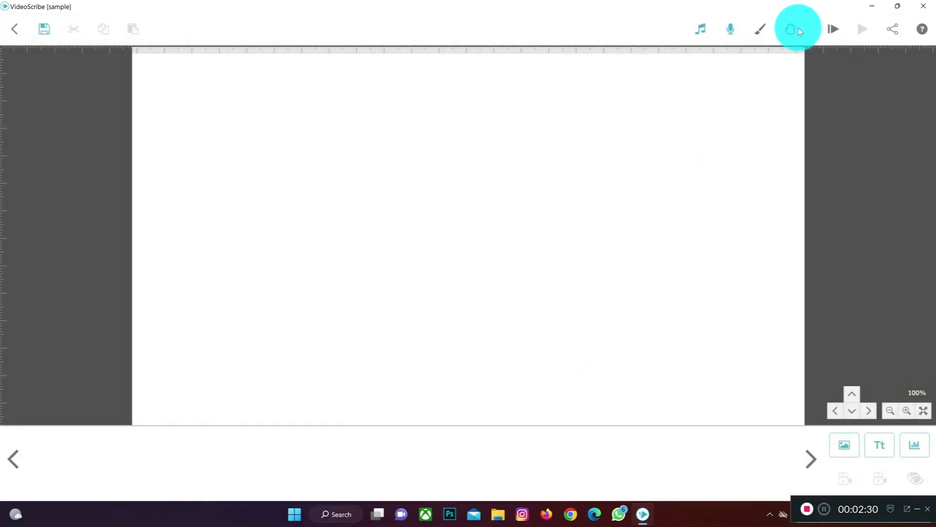
Step: Open the image library and examine the Alphabet and Symbols (online) pictures and the list of other online categories
click(842, 447)
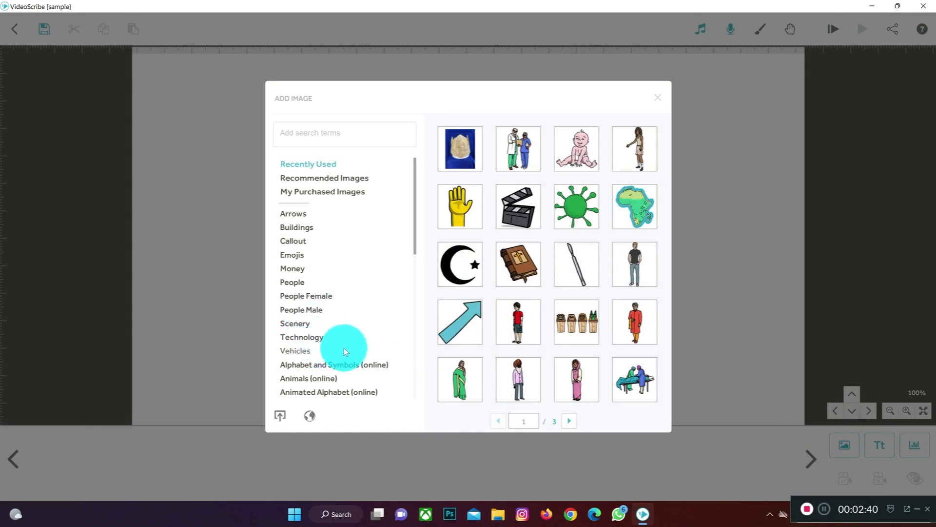
click(369, 365)
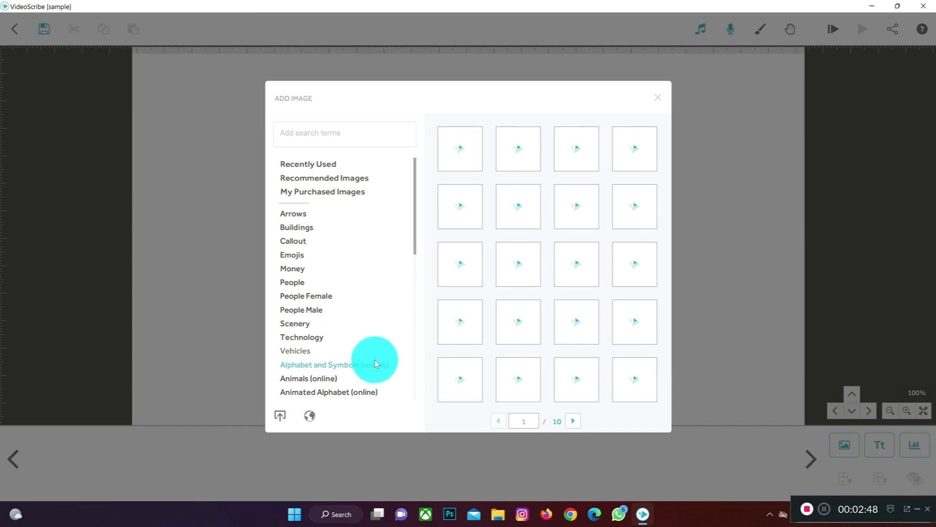
scroll(369, 345, down, 1)
scroll(369, 345, down, 1)
scroll(369, 344, down, 2)
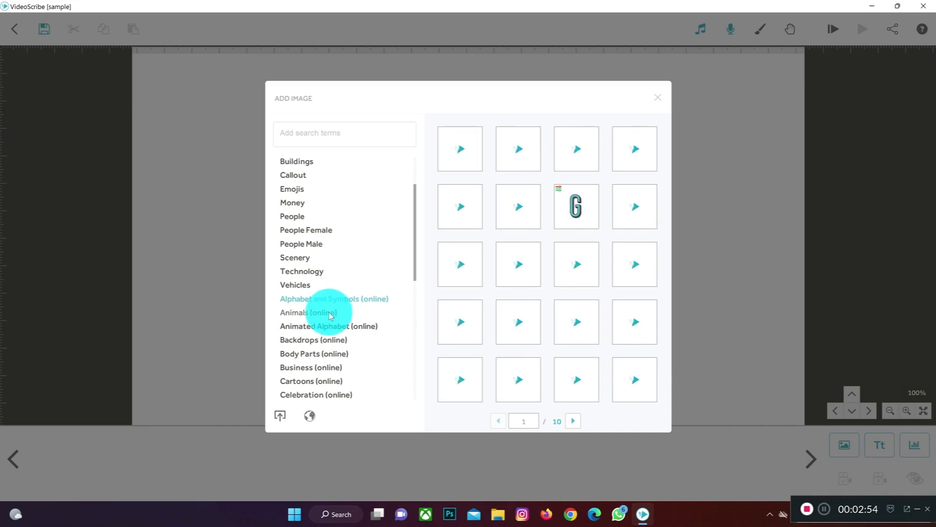
scroll(330, 314, down, 2)
scroll(330, 314, down, 1)
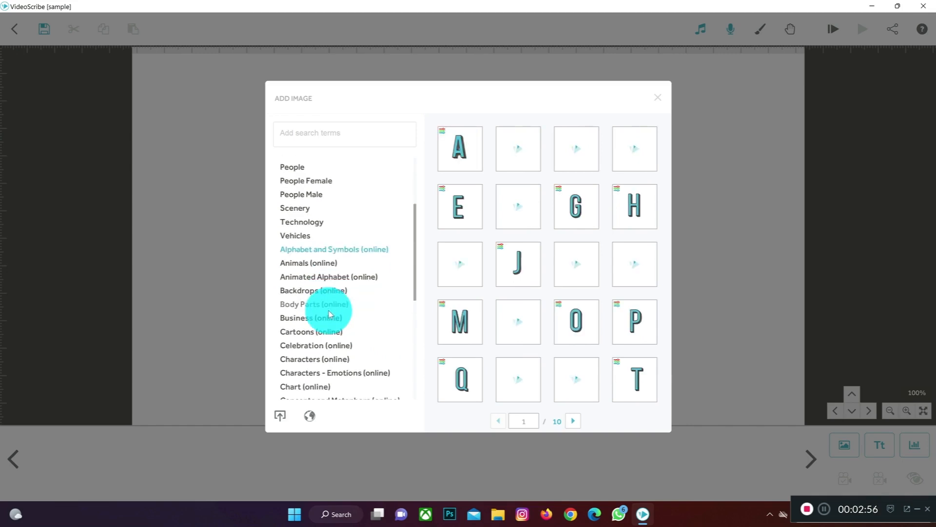
scroll(327, 320, down, 1)
scroll(327, 320, down, 1)
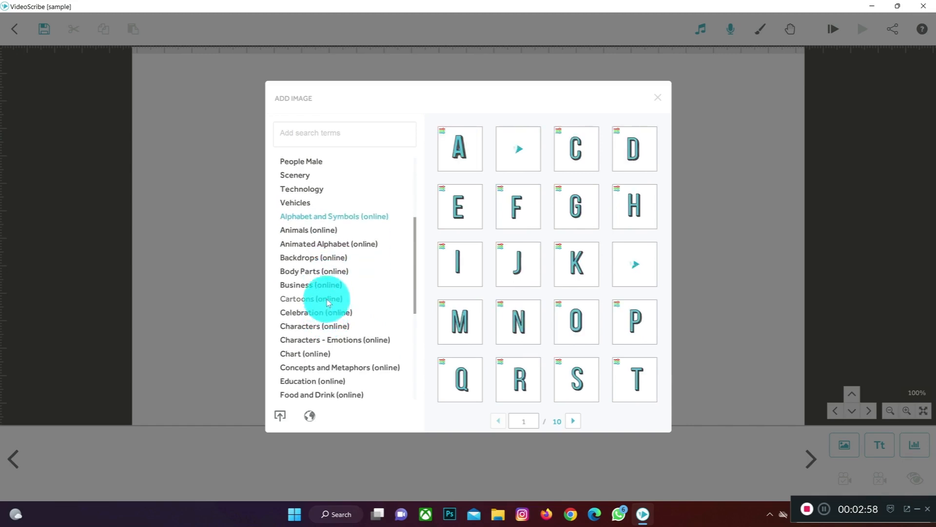
scroll(330, 307, down, 3)
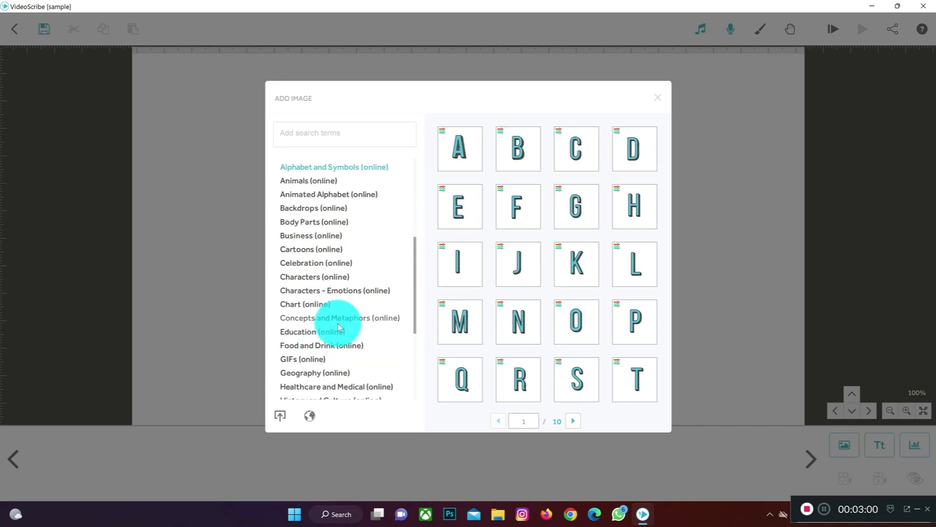
scroll(330, 224, up, 1)
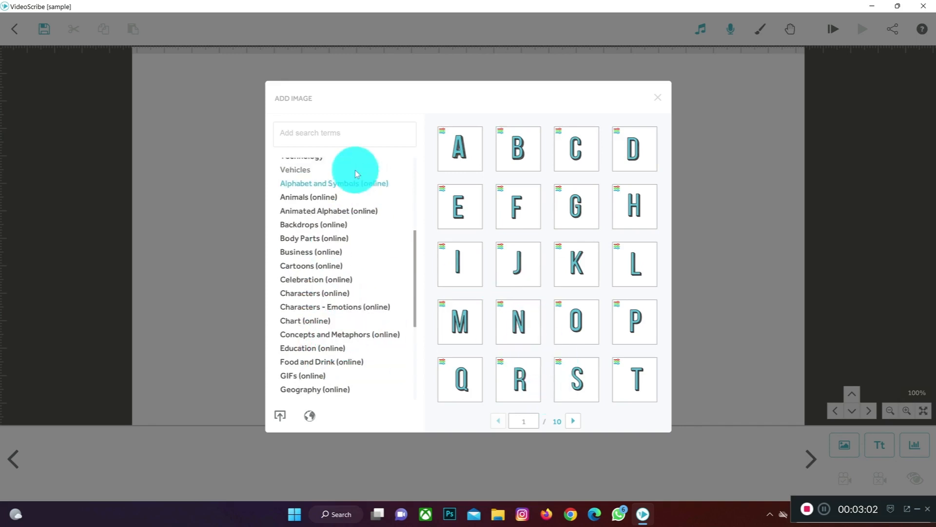
Step: Add the full-colour businessman with a megaphone and briefcase from the Business (online) images to the canvas
click(305, 252)
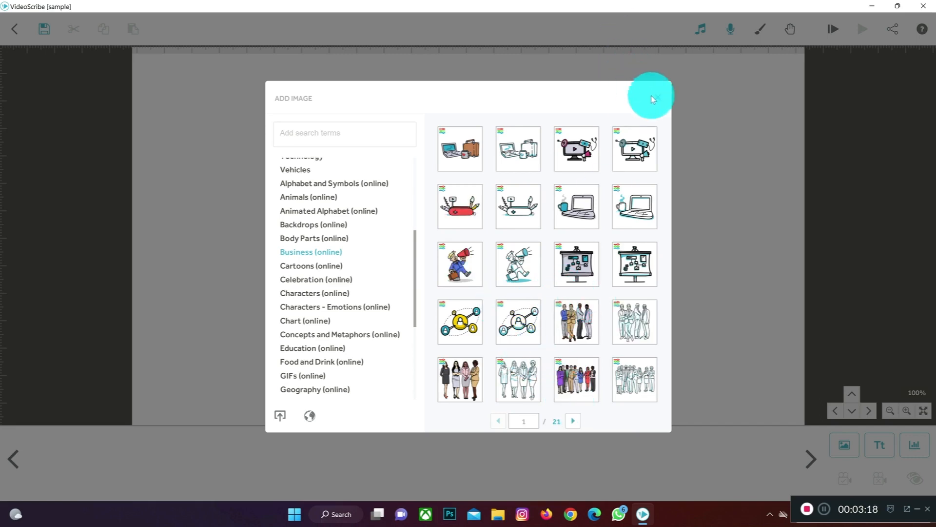
click(466, 272)
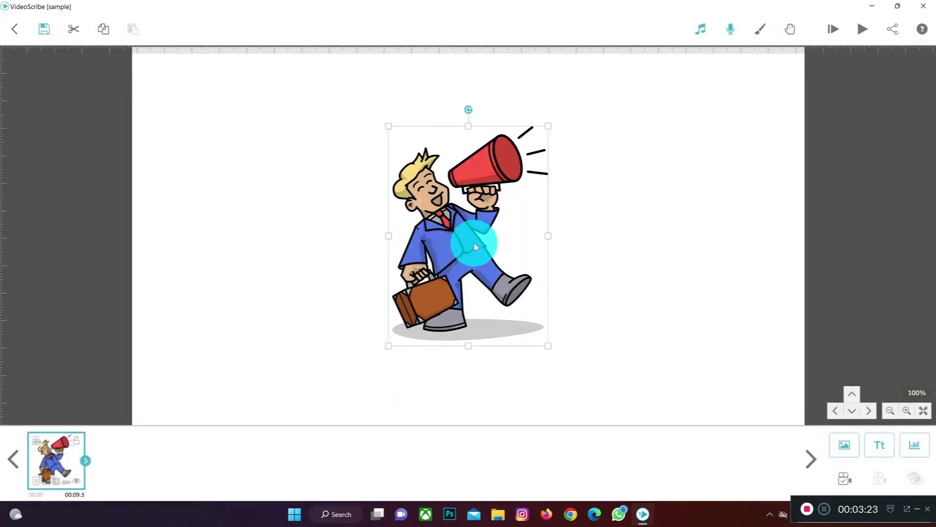
mouse_move(473, 241)
mouse_down()
mouse_move(435, 247)
mouse_move(465, 251)
mouse_up()
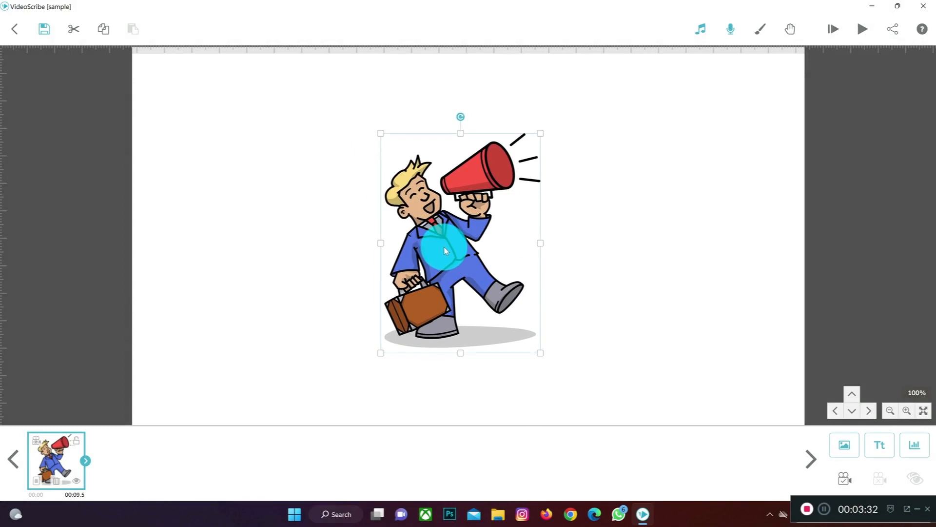
Step: In the businessman's image properties, recolour the skin dark brown and the hair black (#000000)
double_click(444, 251)
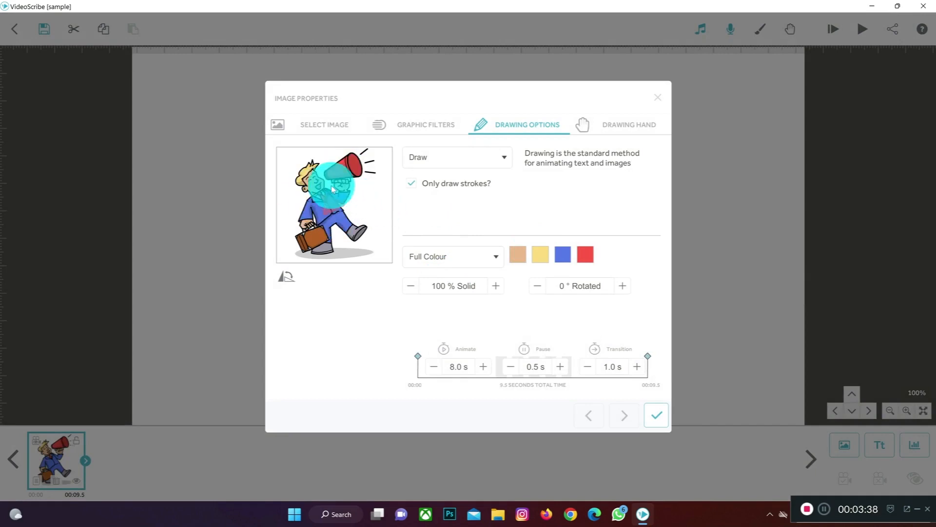
click(515, 252)
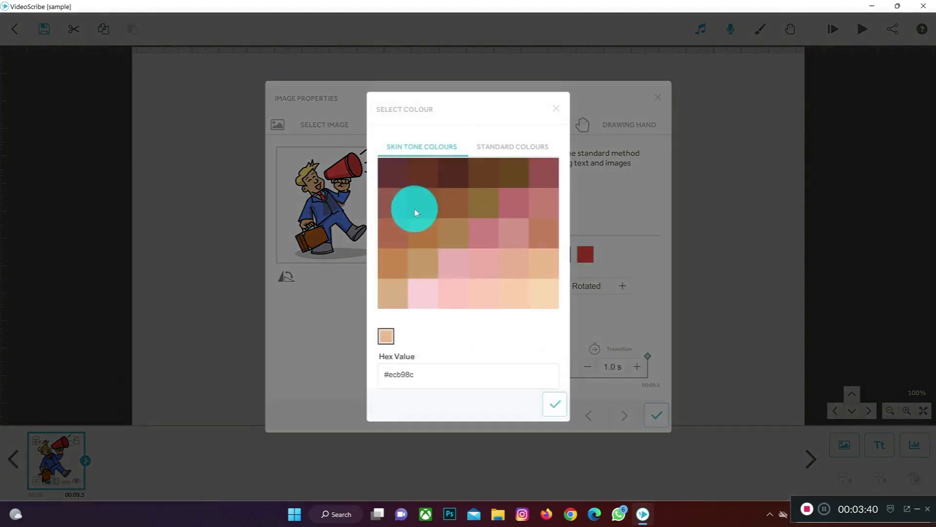
click(454, 181)
click(548, 407)
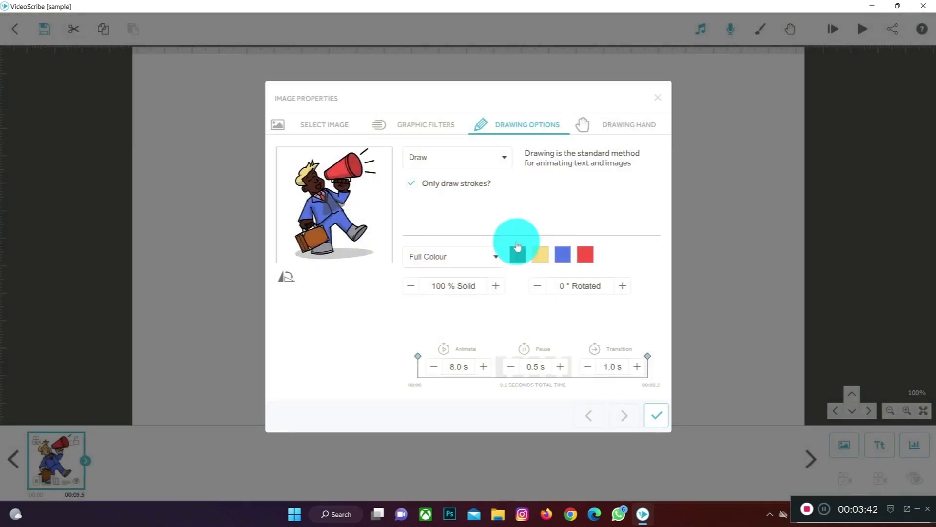
click(538, 254)
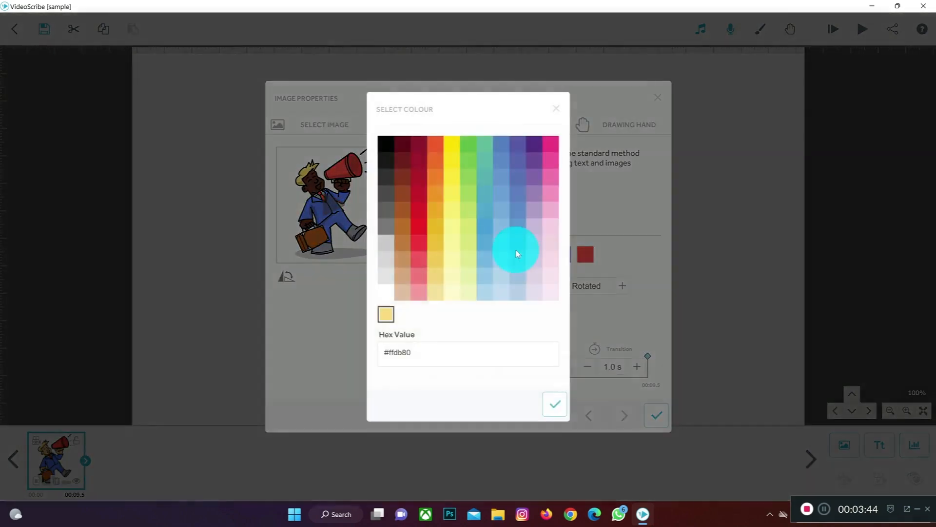
click(386, 144)
click(554, 404)
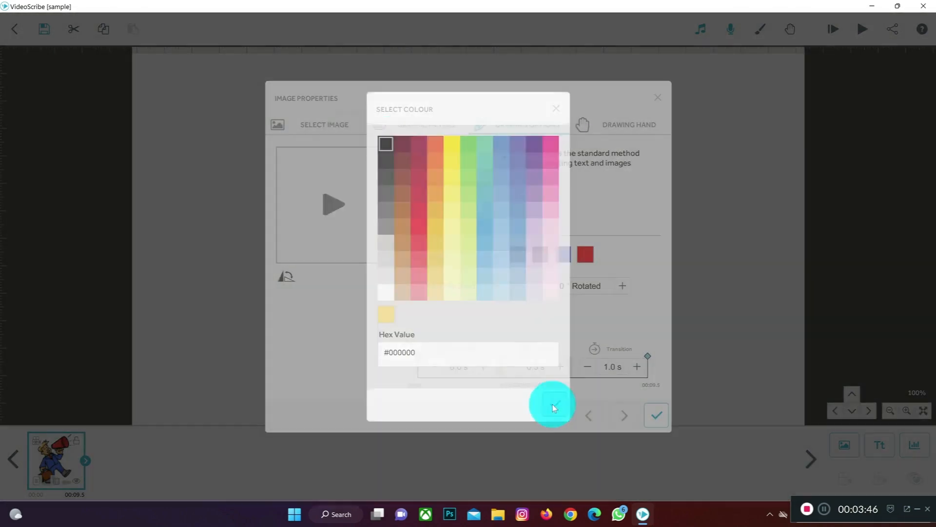
Step: Recolour the businessman's suit green and the megaphone white (#ffffff), and preview the drawing animation
click(564, 254)
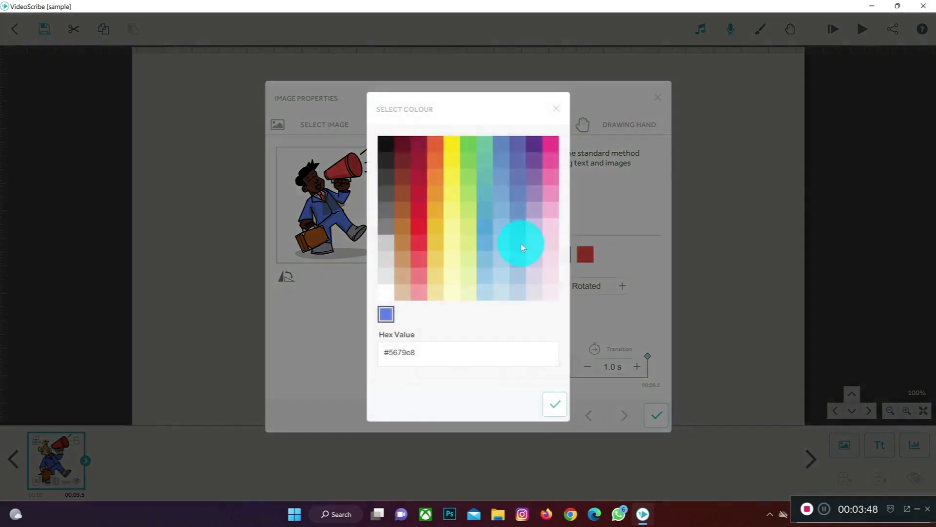
click(467, 140)
click(554, 404)
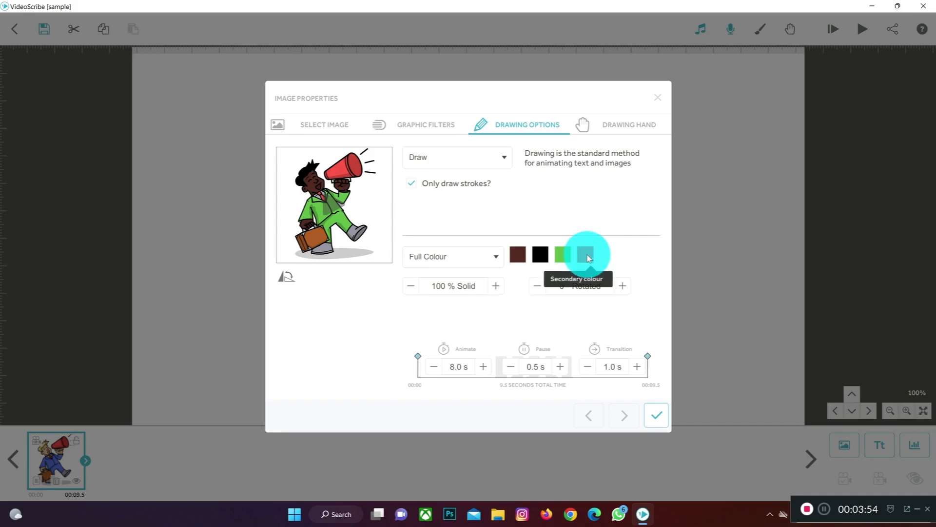
click(587, 257)
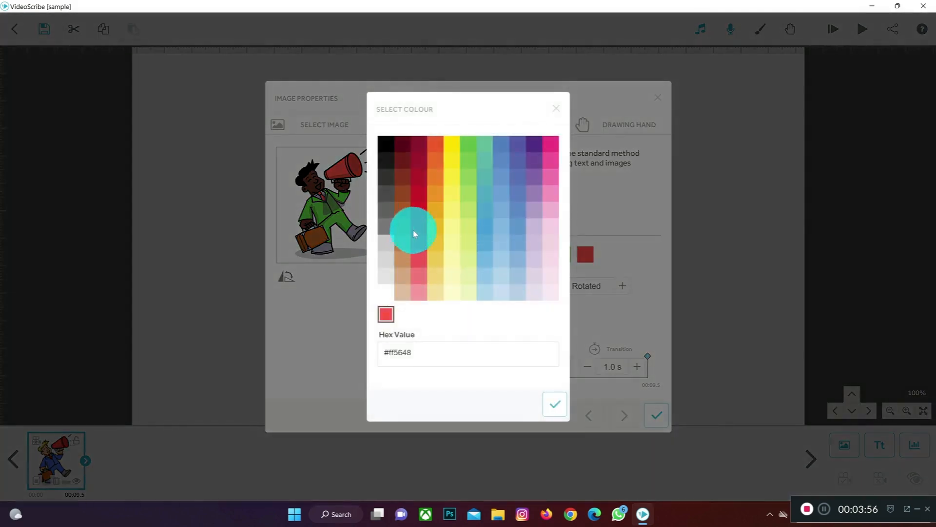
click(385, 291)
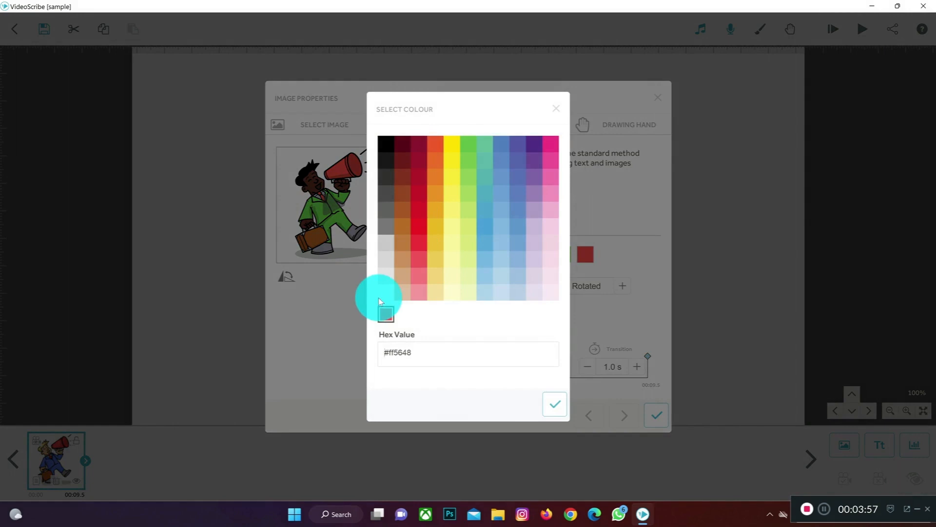
click(552, 405)
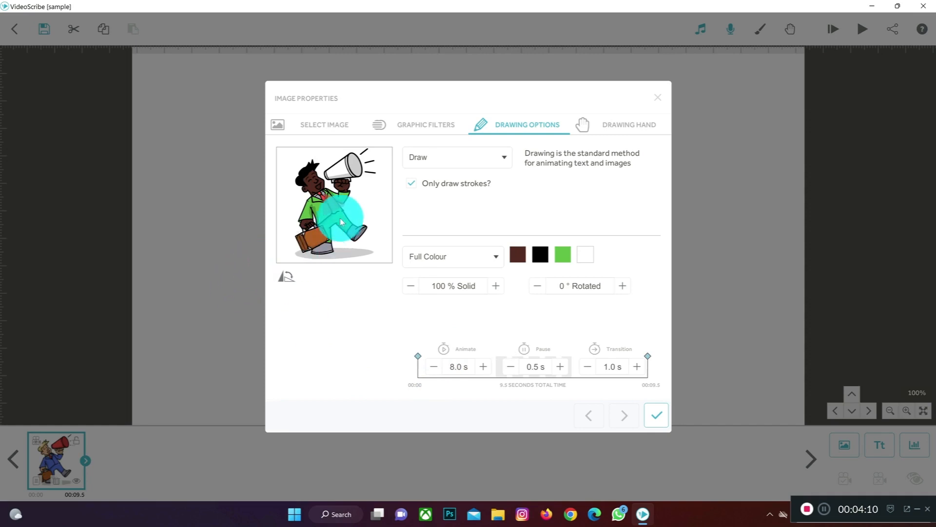
click(315, 203)
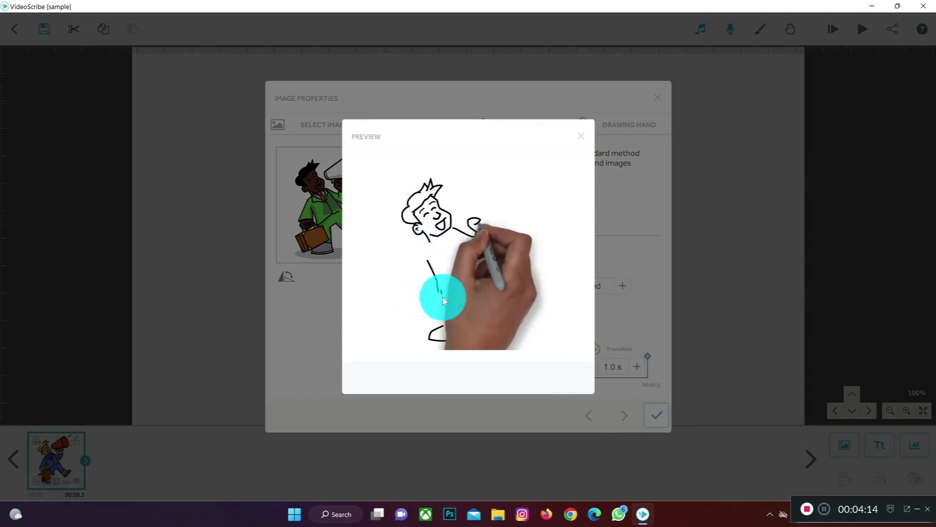
click(576, 138)
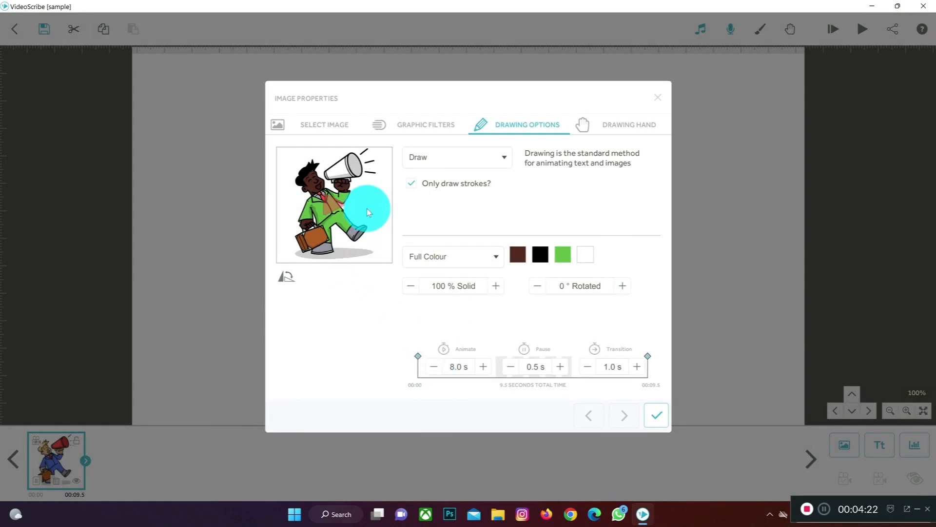
Step: Set the businessman's Animate time to 4.0 s, apply the properties, and nudge the figure slightly on the canvas
click(435, 367)
click(435, 368)
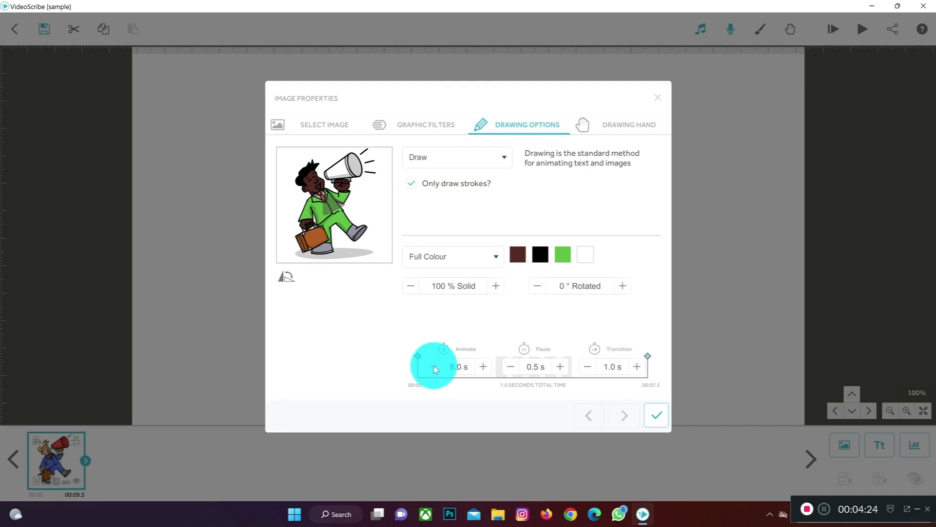
click(434, 368)
click(433, 368)
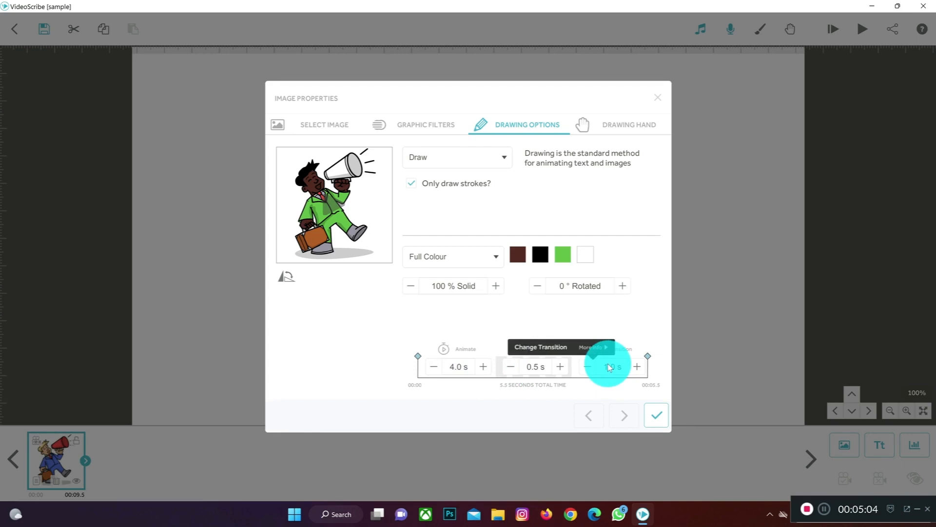
click(652, 408)
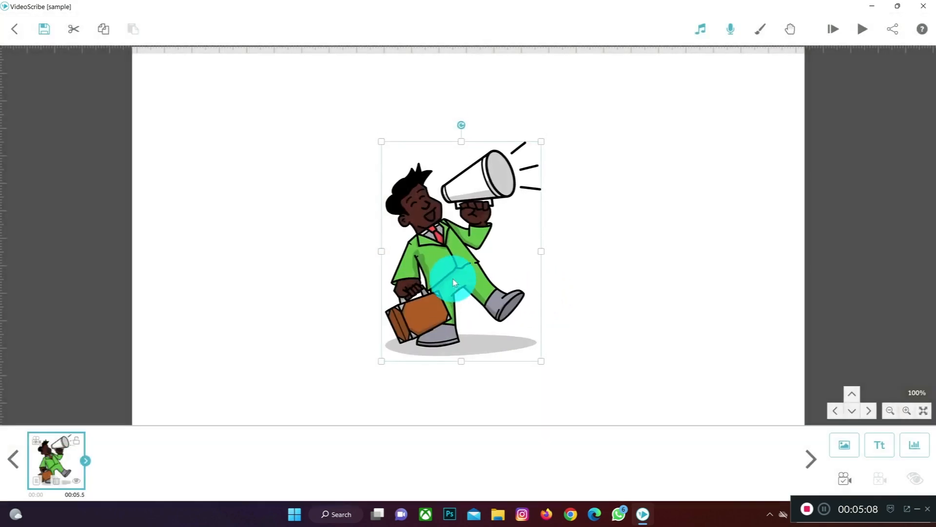
mouse_move(453, 282)
mouse_down()
mouse_move(446, 274)
mouse_move(457, 284)
mouse_move(470, 276)
mouse_up()
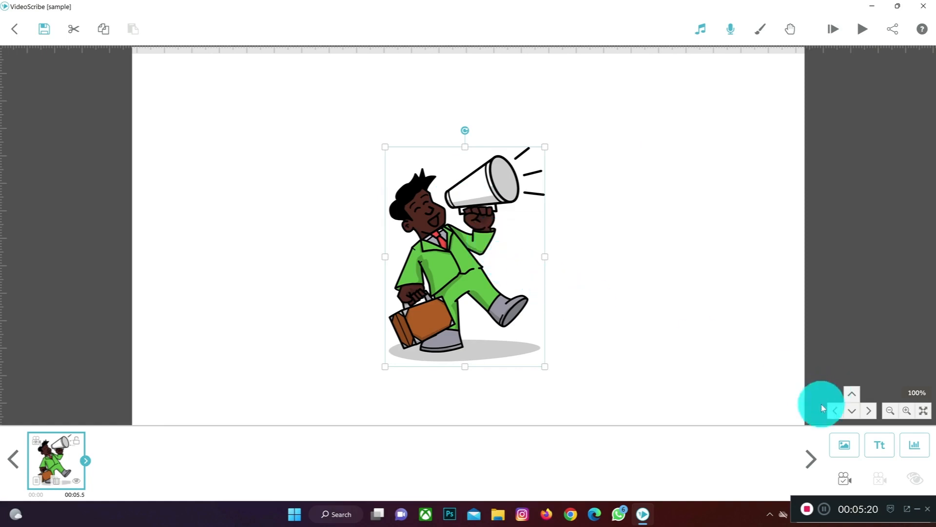
Step: Set the businessman's camera position to the current view and preview the scribe with Zoom at end turned off
click(844, 477)
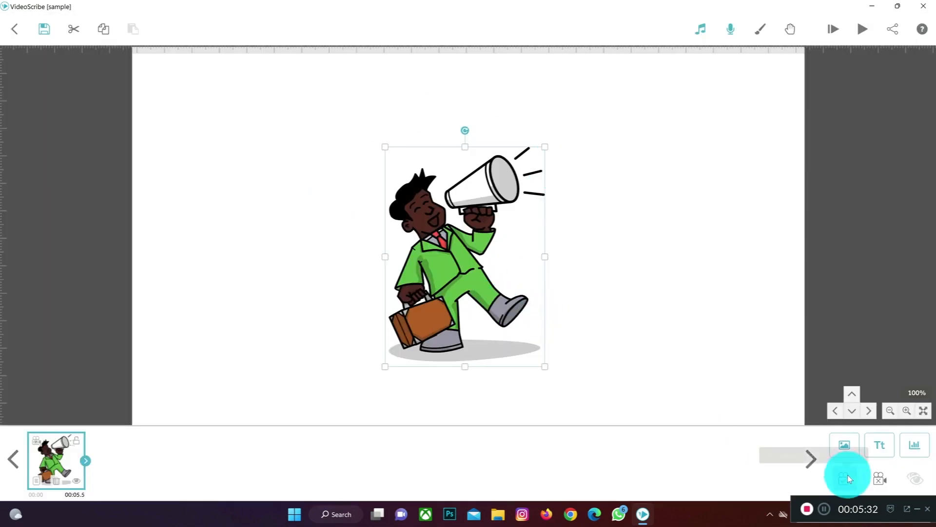
click(839, 31)
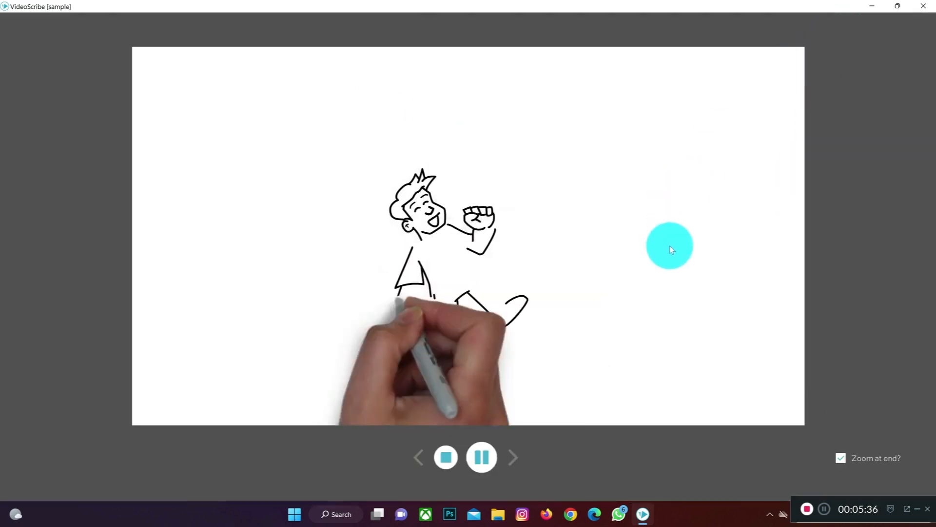
click(448, 459)
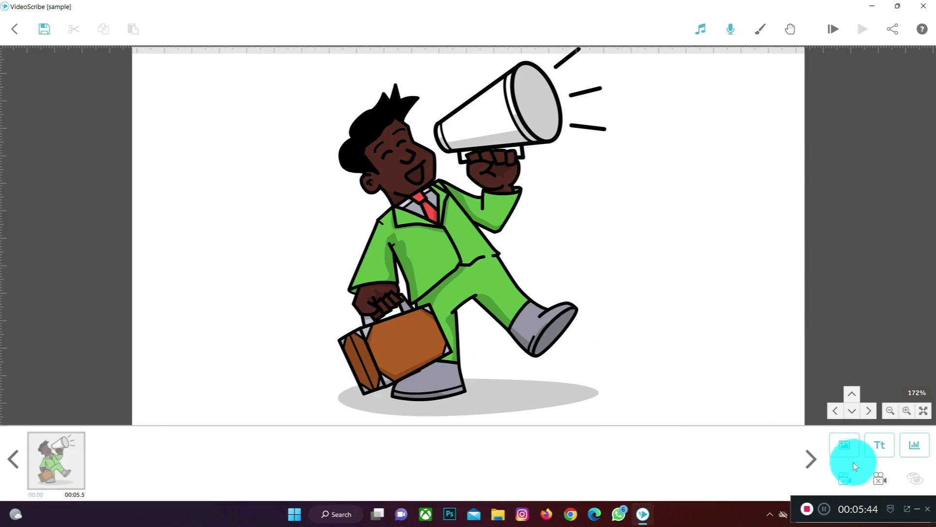
click(835, 31)
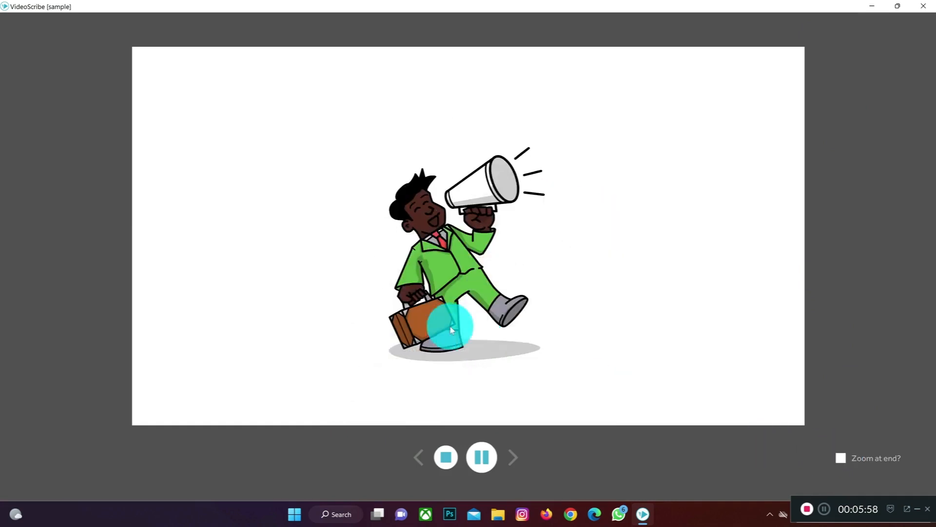
click(451, 458)
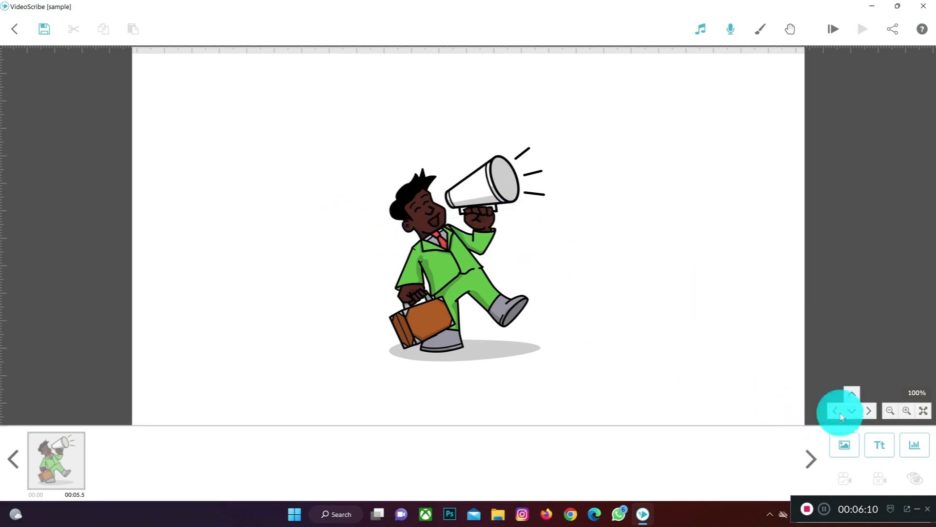
Step: Clear the businessman's camera position and preview the scribe from the start to check the default framing
click(62, 461)
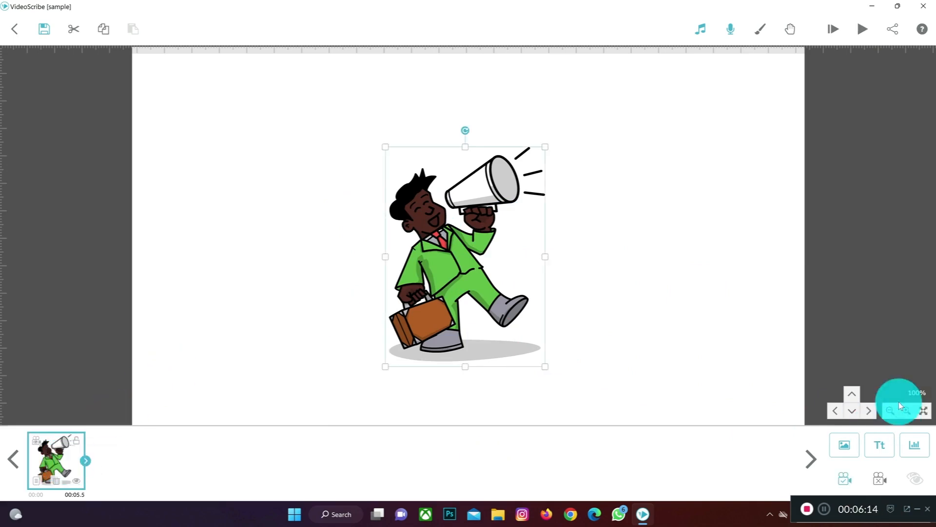
click(879, 480)
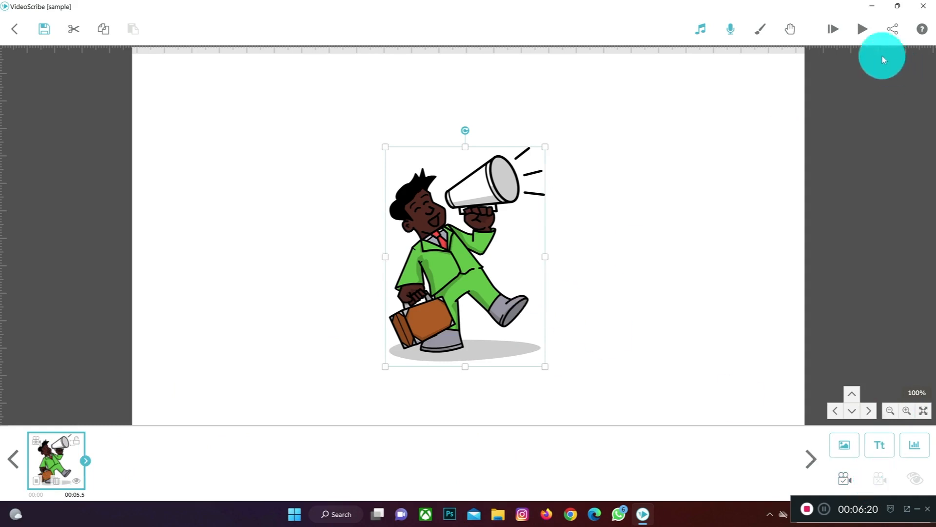
click(832, 29)
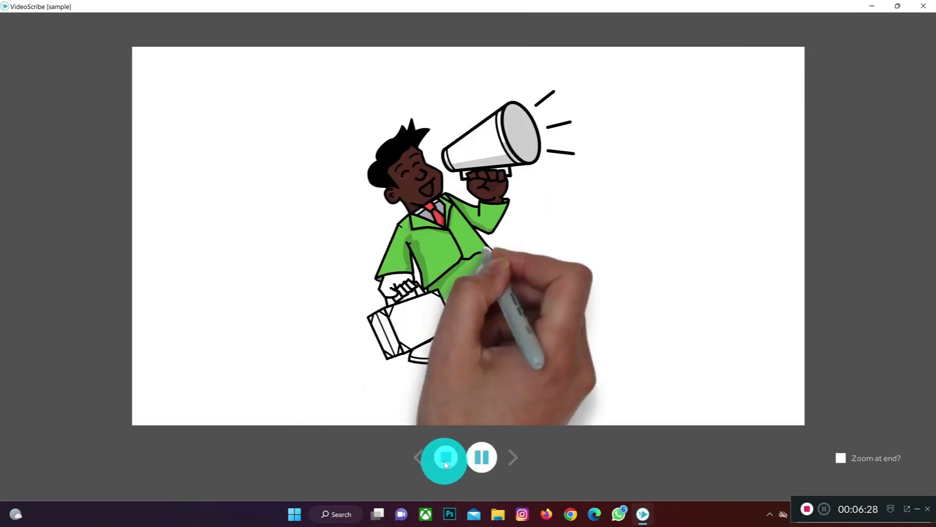
click(444, 460)
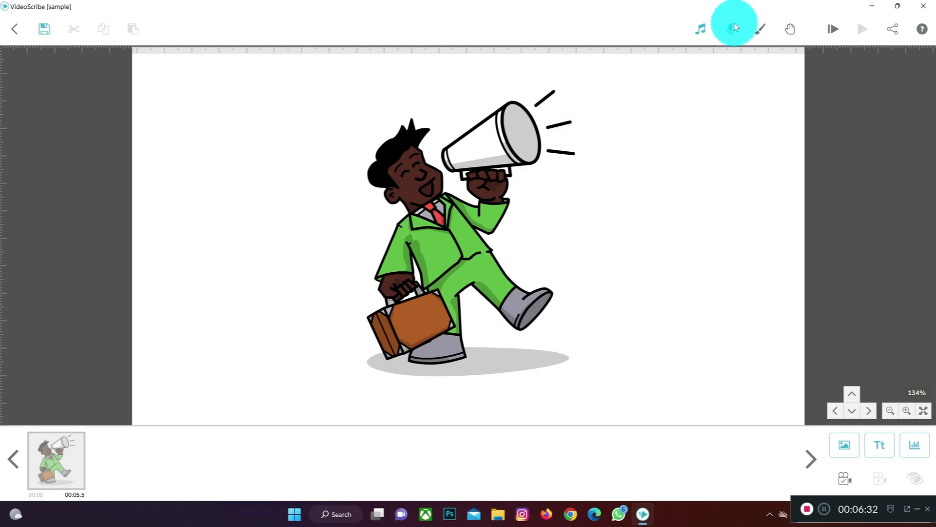
Step: Remove the mixkit-south-waves music track from the scribe and close the music settings
click(701, 29)
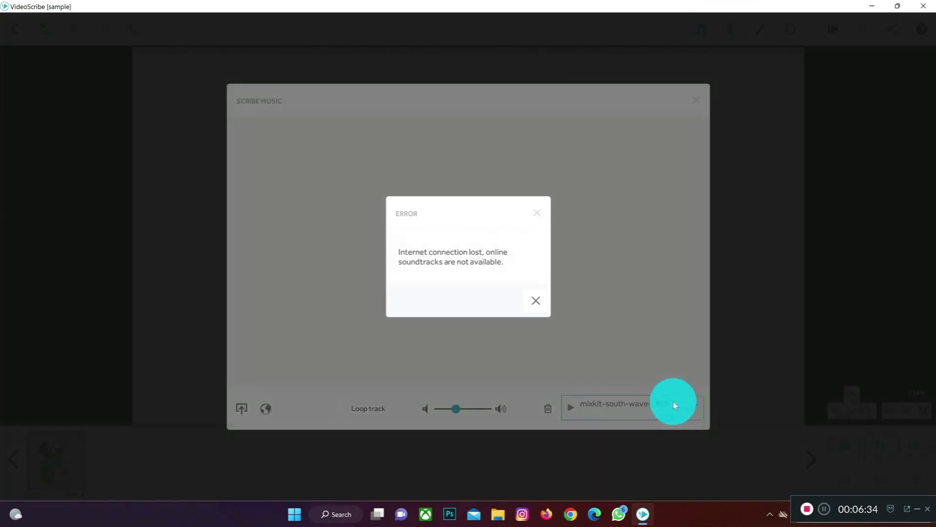
click(534, 299)
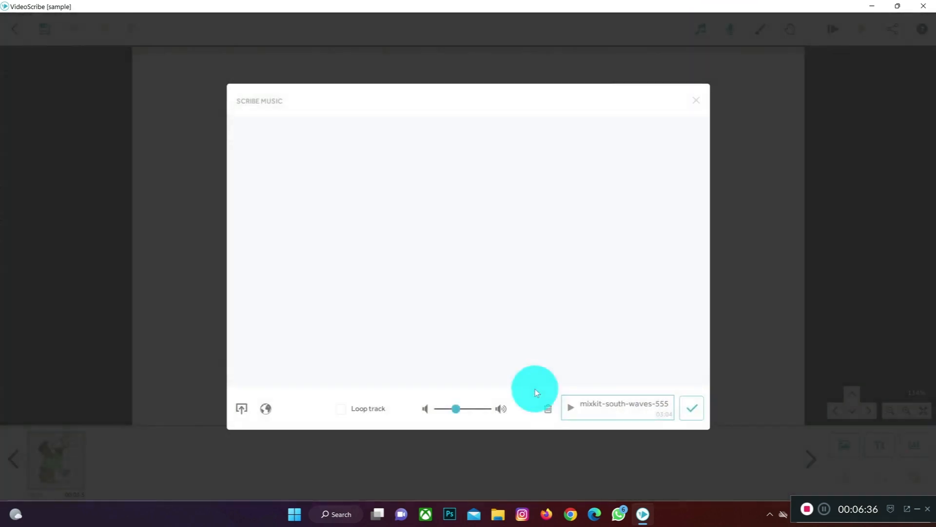
click(548, 408)
click(538, 310)
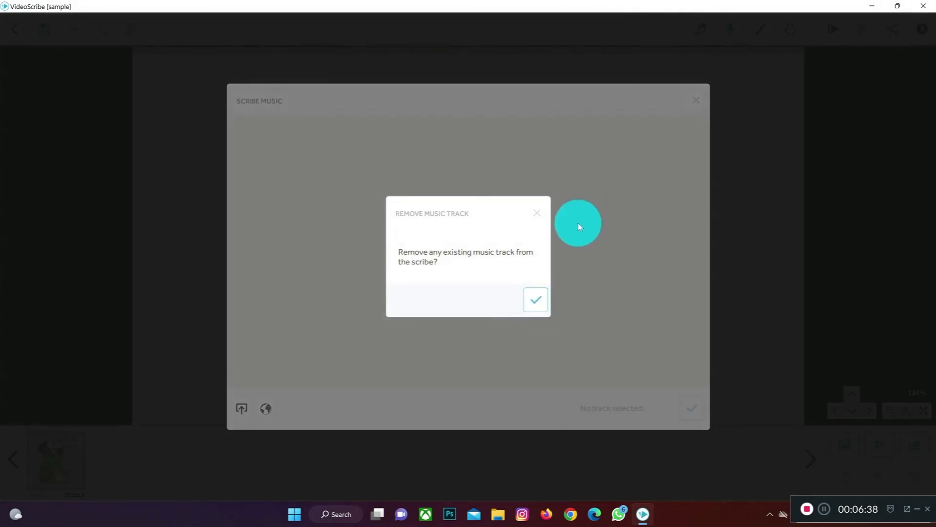
click(538, 214)
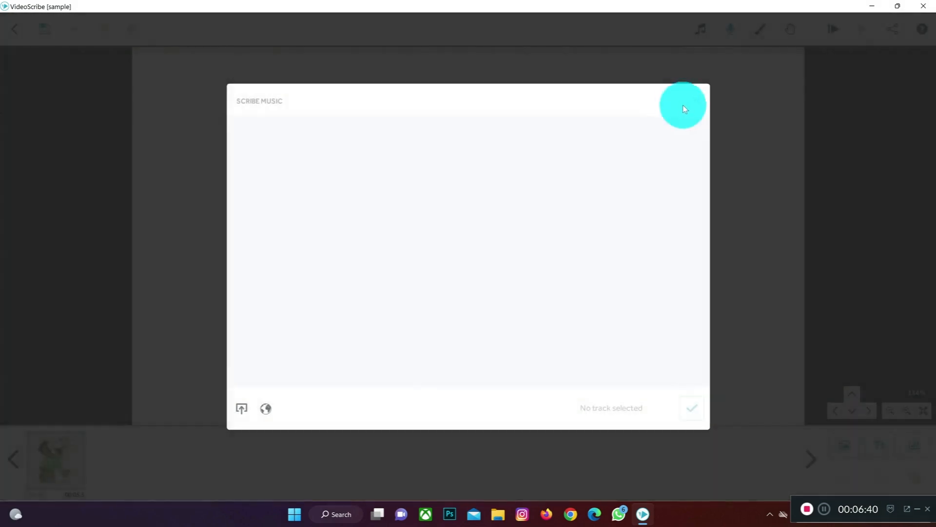
click(696, 100)
Step: Delete the voiceover from the project and close the voiceover settings
click(733, 28)
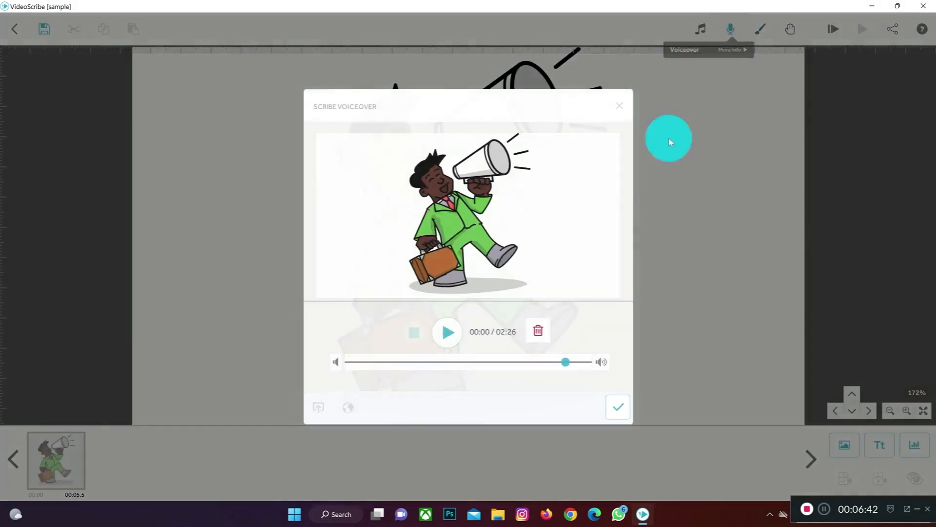
click(547, 333)
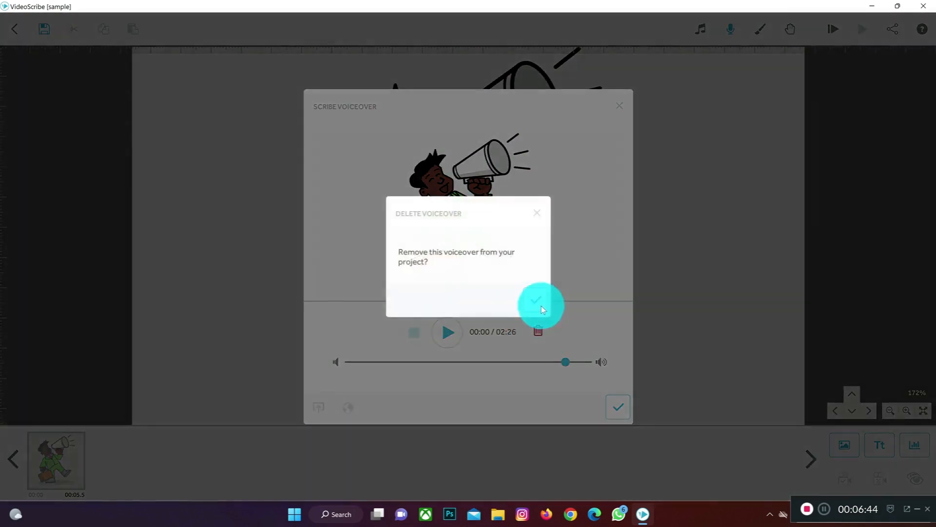
click(539, 303)
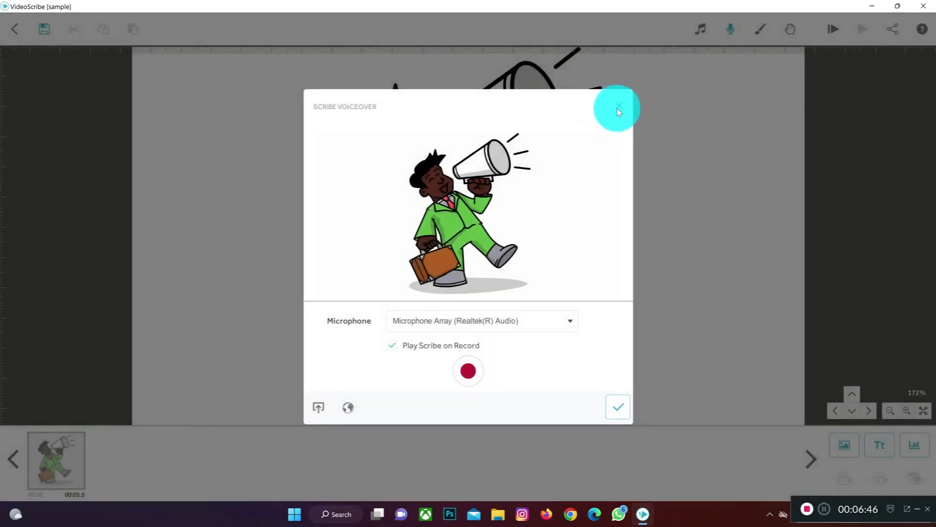
click(620, 106)
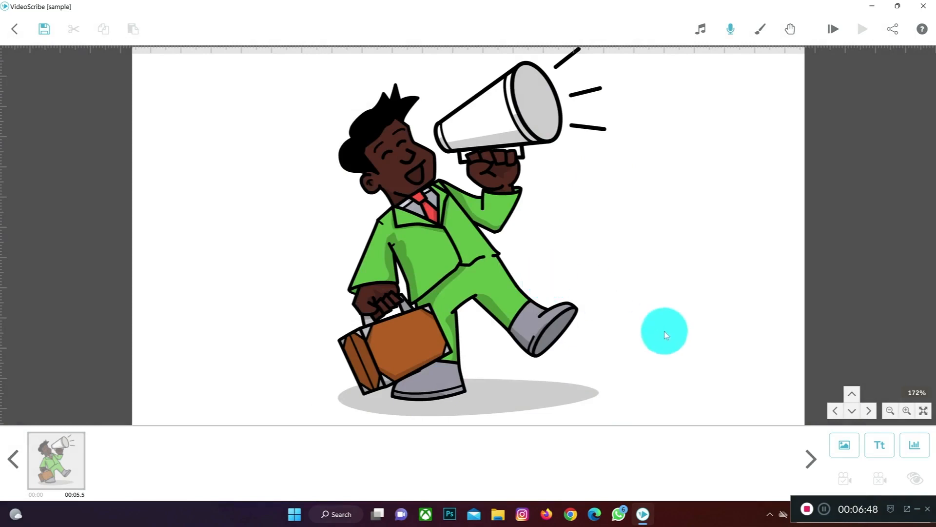
Step: Set the businessman image's camera position to its 134% view centred on the canvas
click(889, 410)
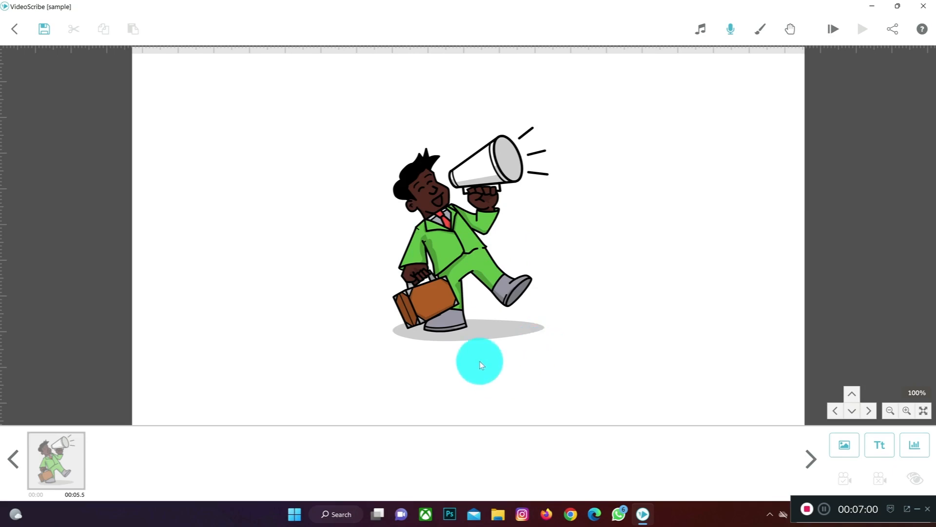
drag(489, 379, 483, 75)
drag(508, 283, 288, 390)
click(60, 475)
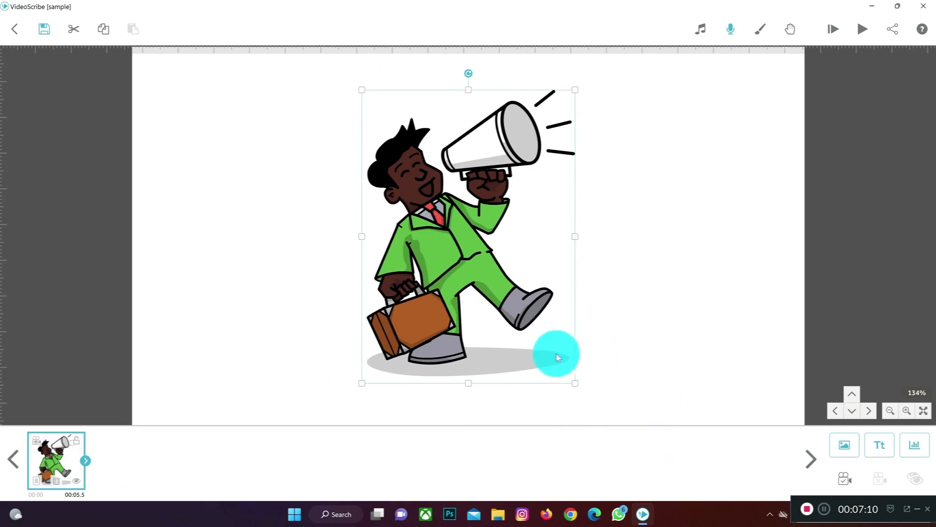
click(840, 479)
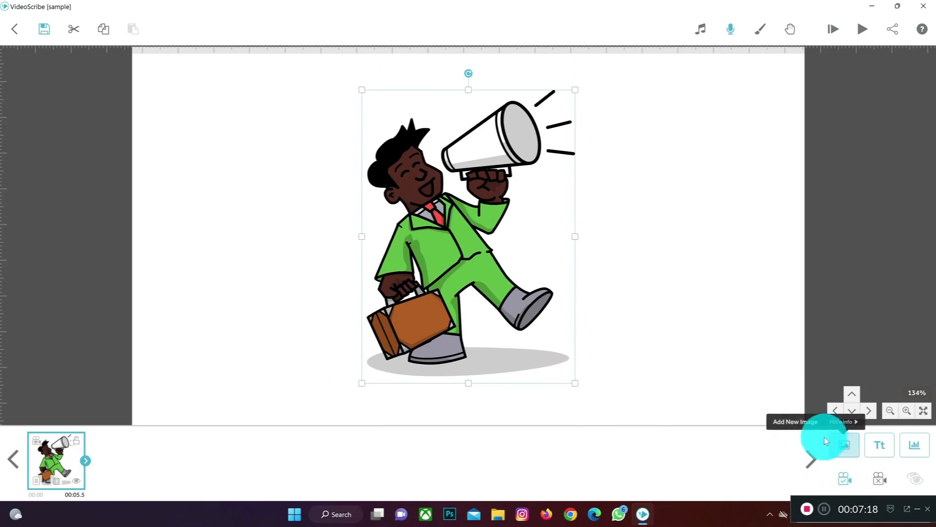
Step: Make room beside the businessman and start a new text reading "businessman" in the Bahnschrift SemiLight Condensed font
drag(669, 258, 510, 251)
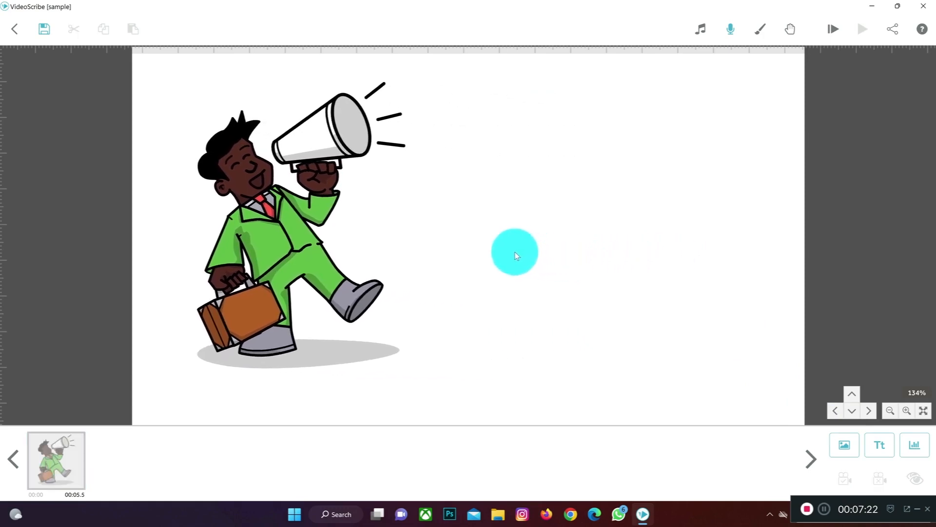
click(880, 443)
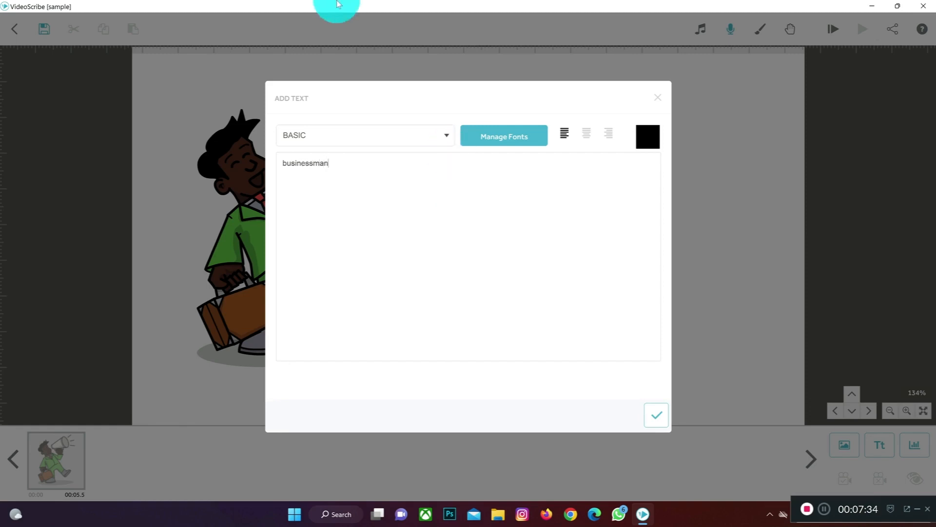
click(429, 134)
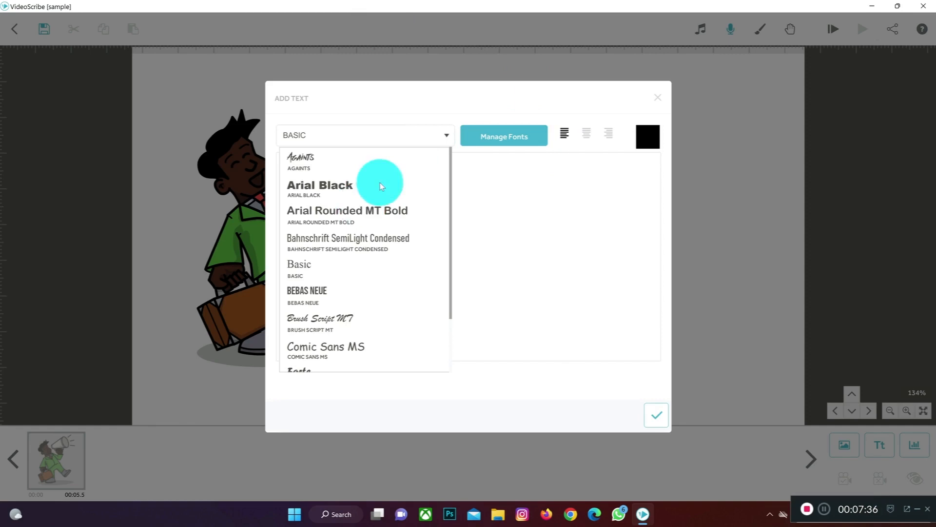
click(361, 209)
click(368, 139)
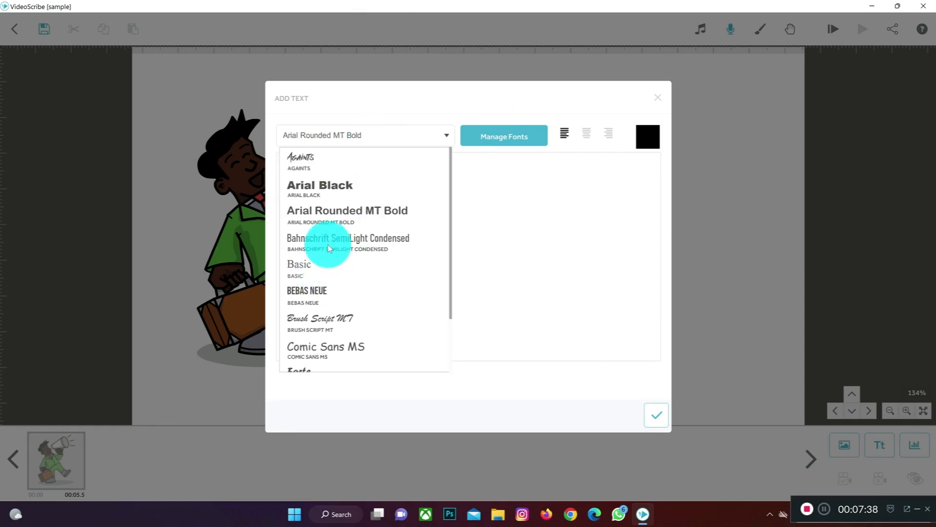
click(334, 239)
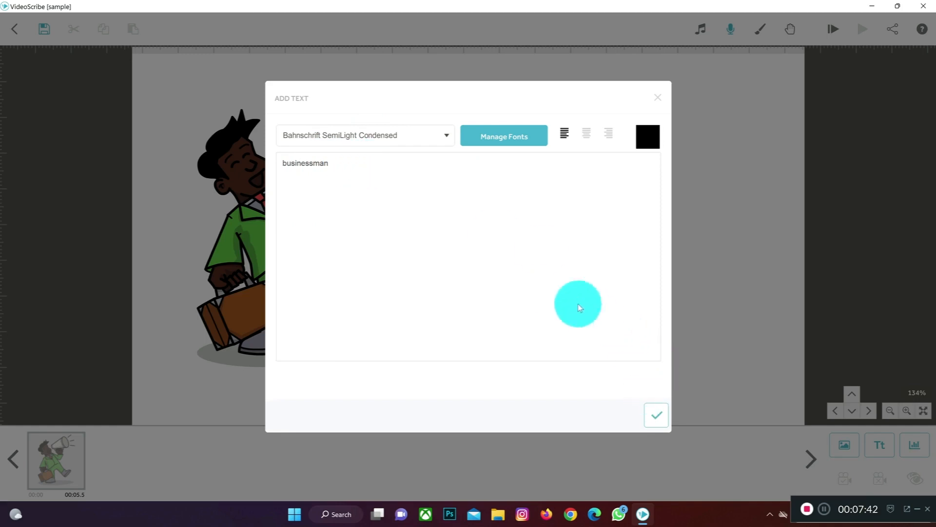
Step: Browse the available and imported fonts in the font manager
click(530, 136)
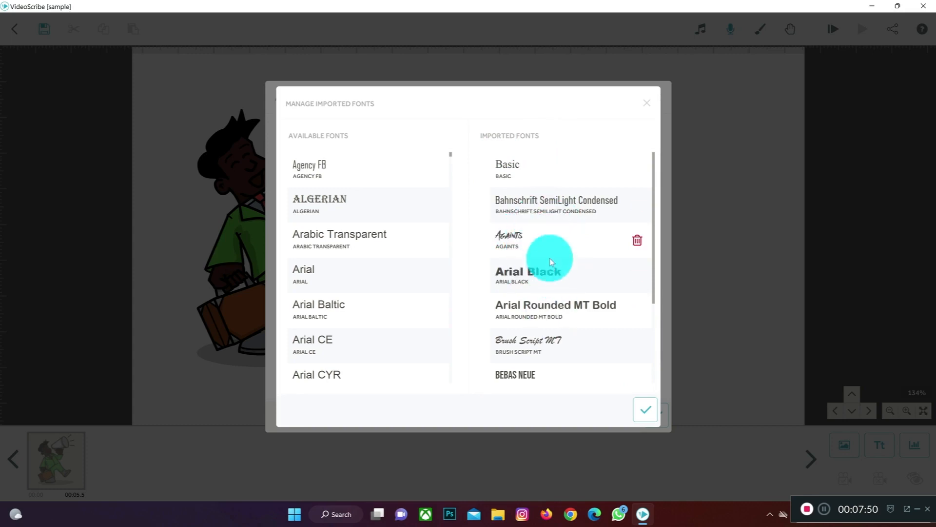
scroll(381, 208, down, 4)
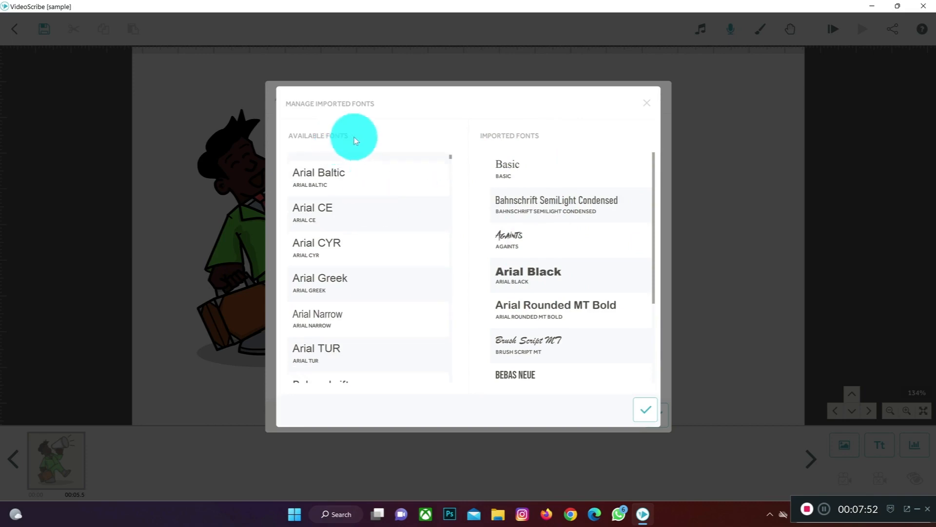
scroll(363, 257, down, 10)
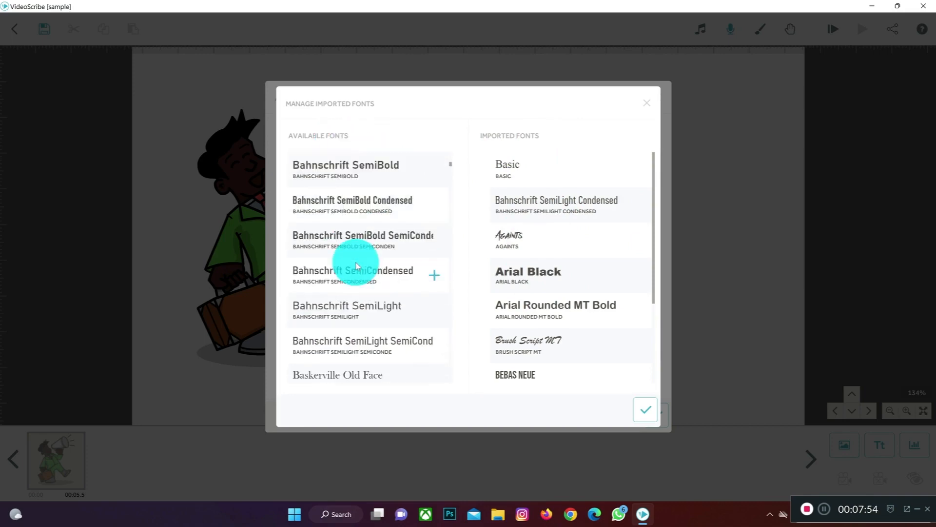
scroll(356, 266, down, 12)
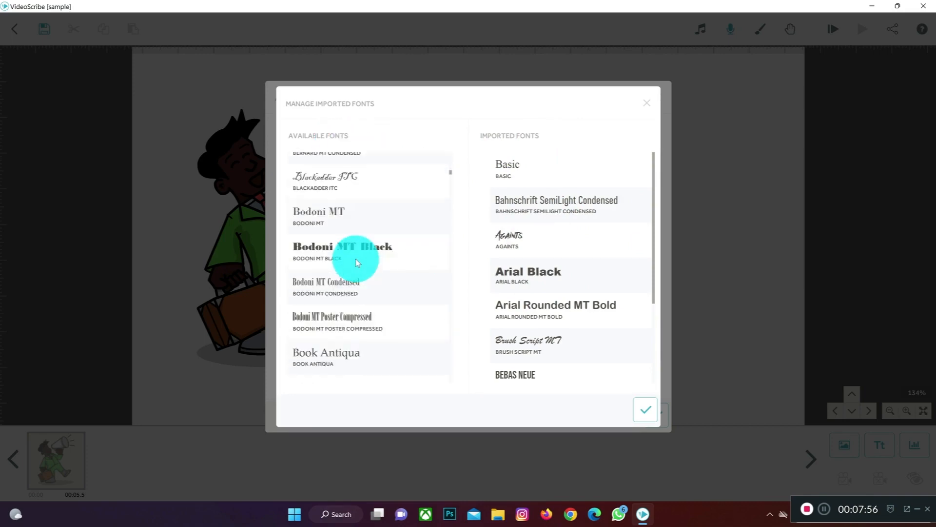
scroll(356, 260, down, 3)
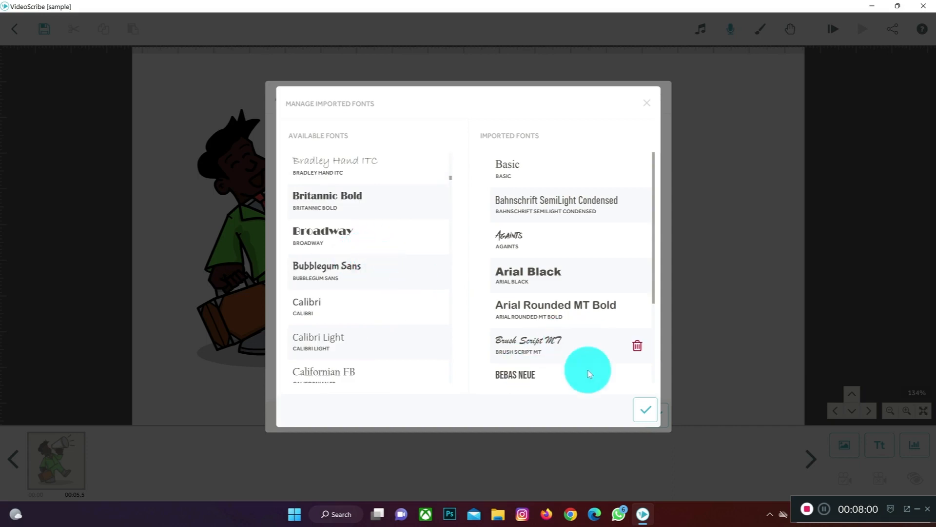
click(645, 408)
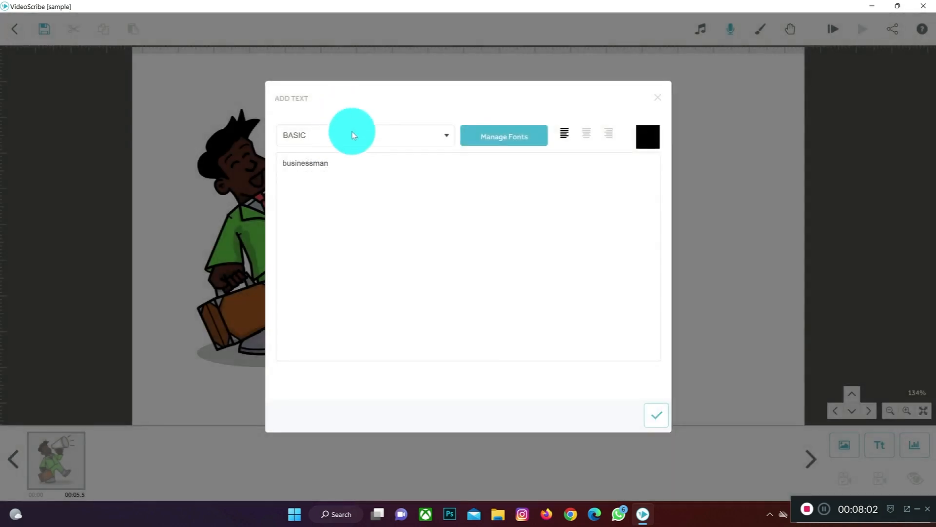
Step: Set the text's font to Arial Black, add it to the canvas and place it beside the businessman
click(386, 134)
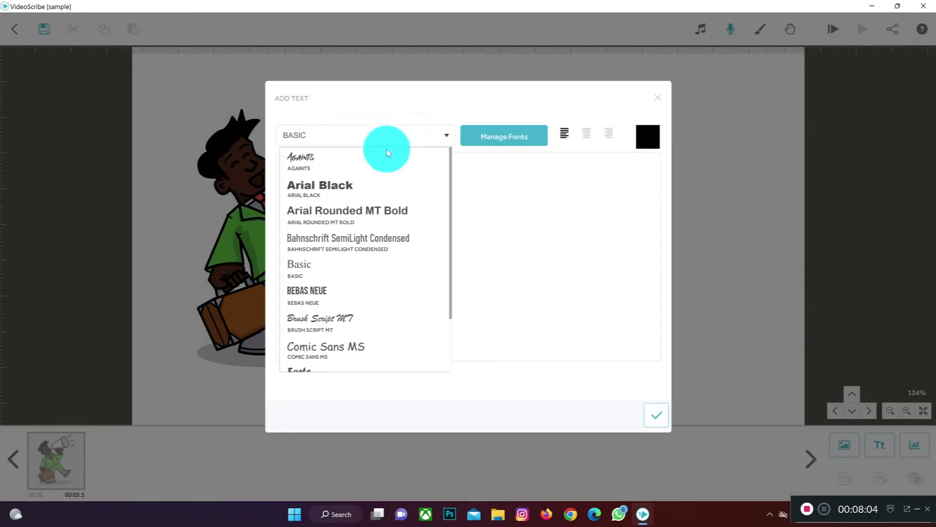
click(327, 190)
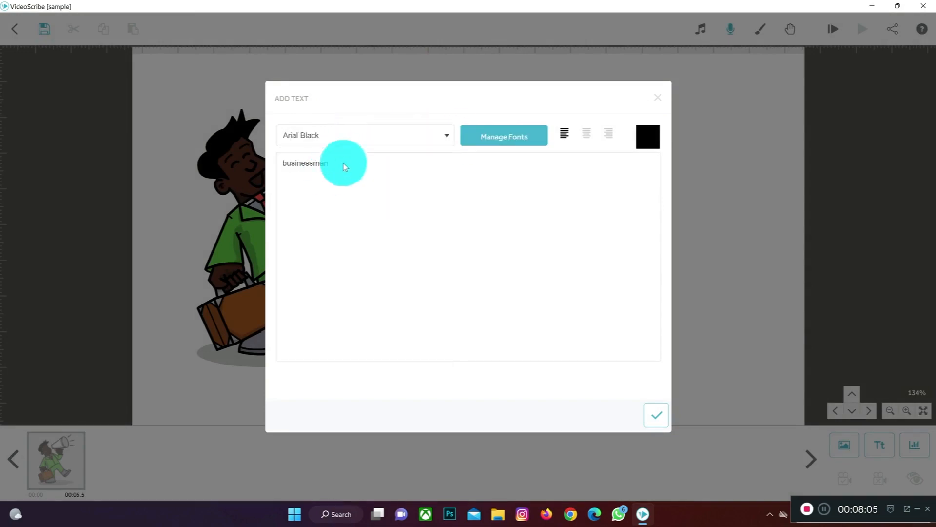
click(657, 415)
drag(479, 229, 555, 227)
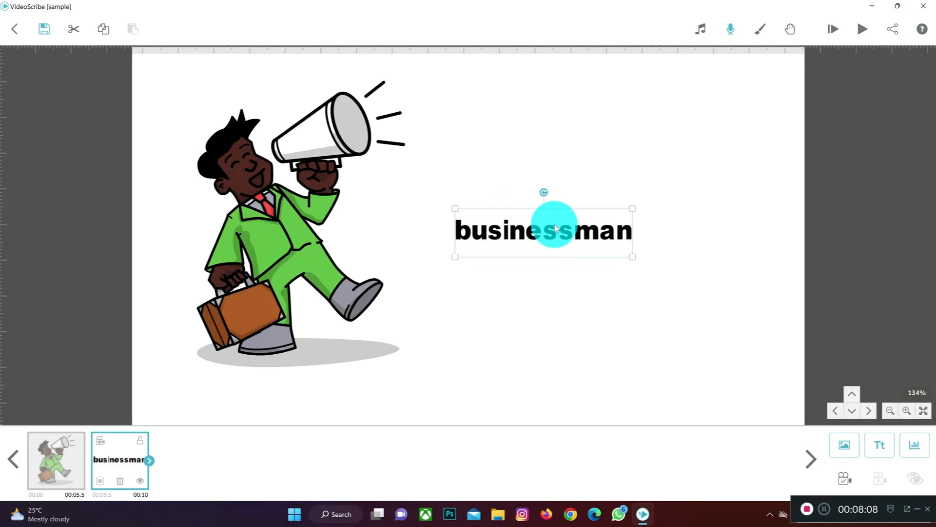
Step: Recolour the "businessman" text dark red and review its drawing options
double_click(554, 237)
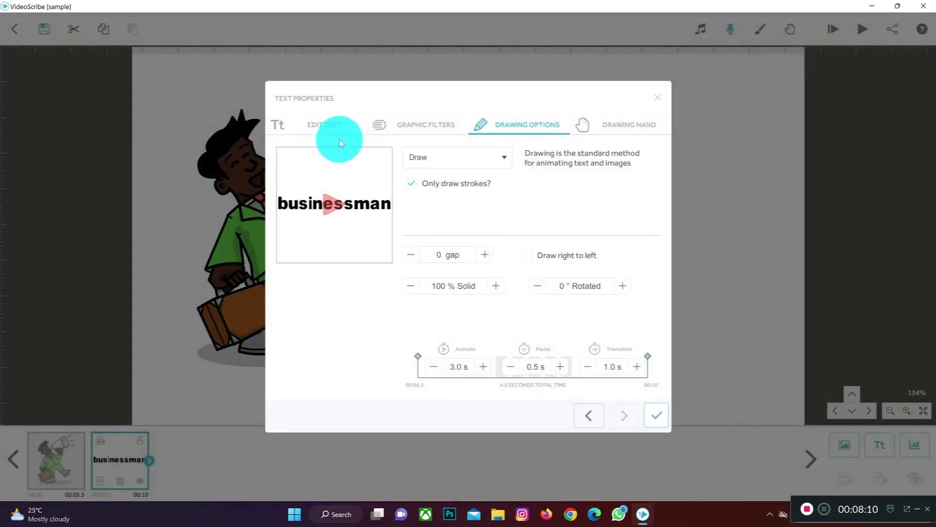
click(335, 127)
click(660, 166)
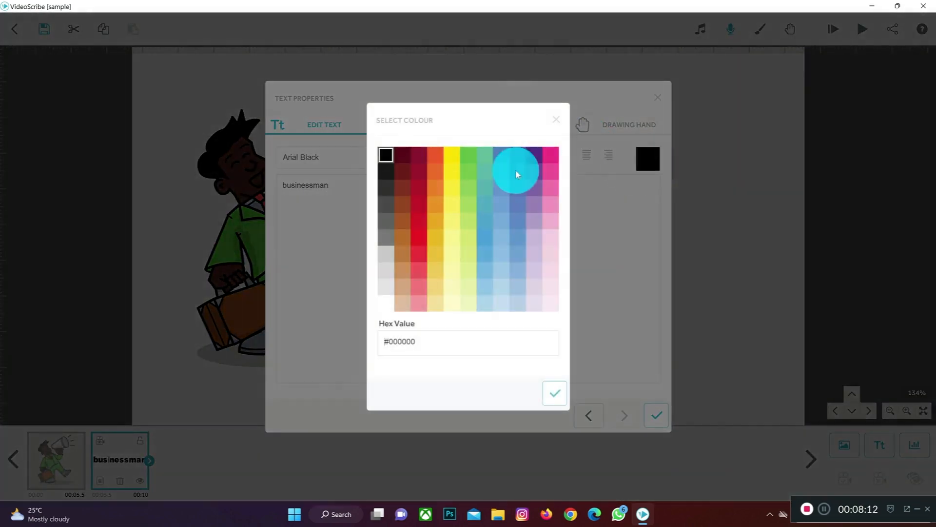
click(418, 187)
click(550, 403)
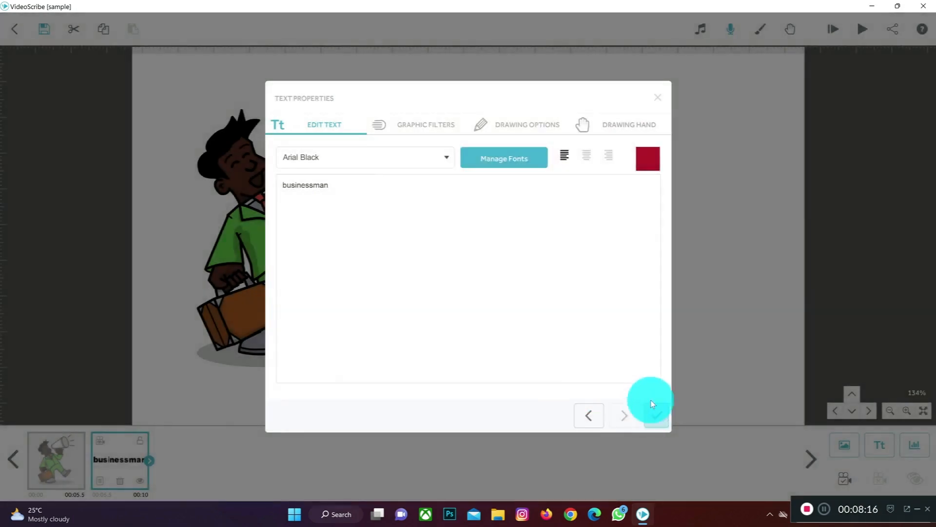
click(652, 402)
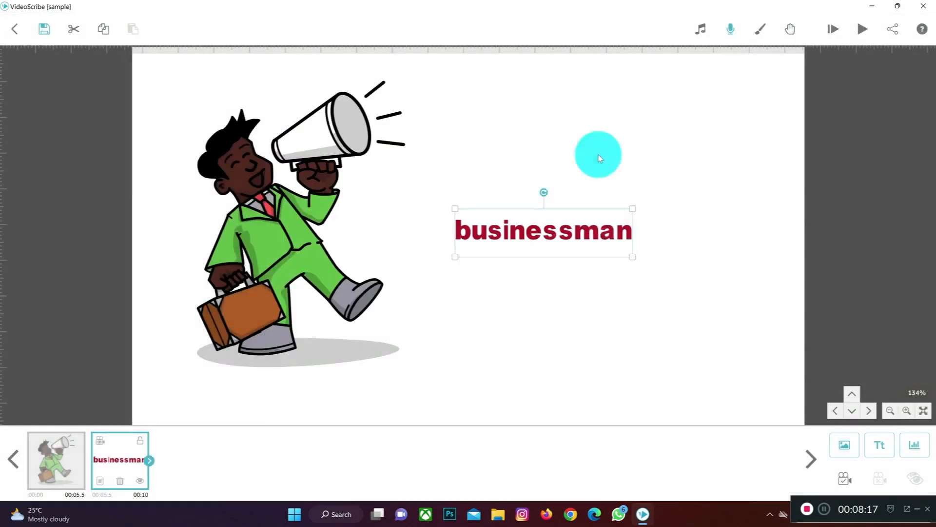
double_click(591, 239)
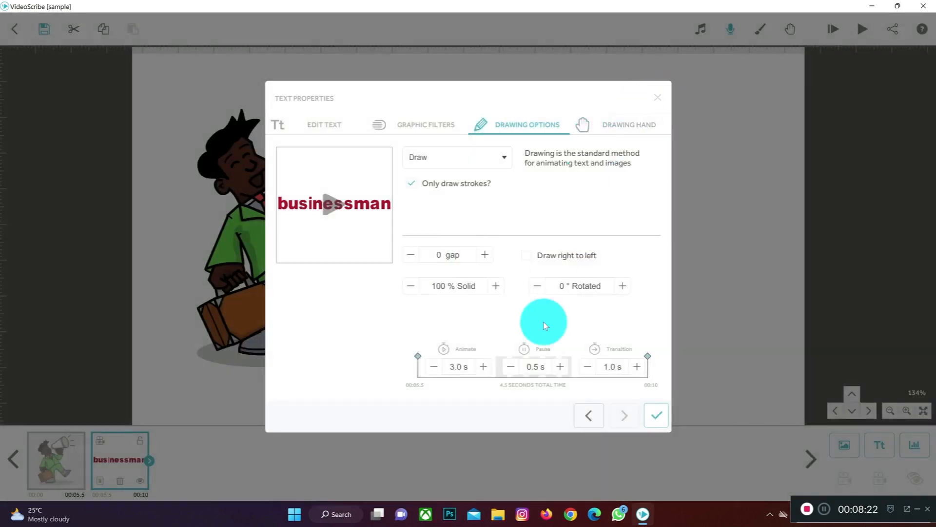
click(657, 99)
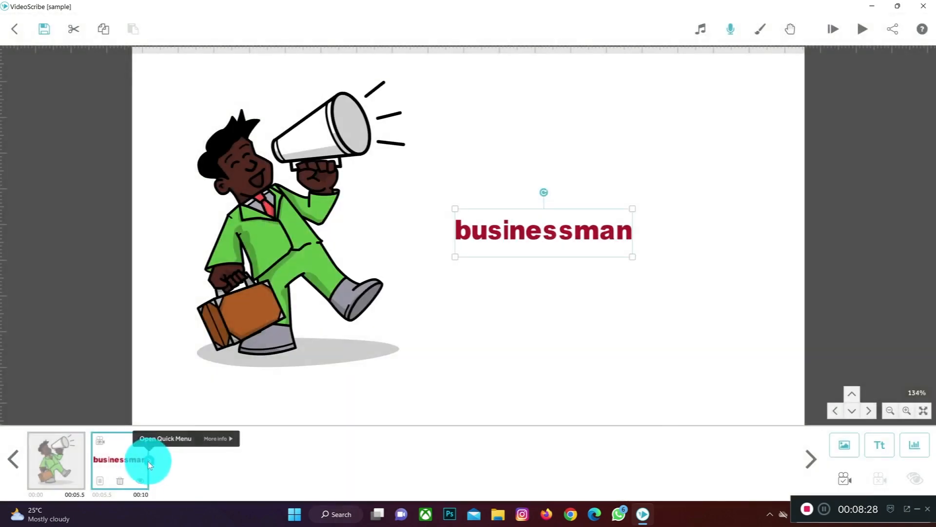
Step: Reduce the text's Animate time to 2.0 s, check its Transition time and nudge the text slightly away from the figure
click(148, 460)
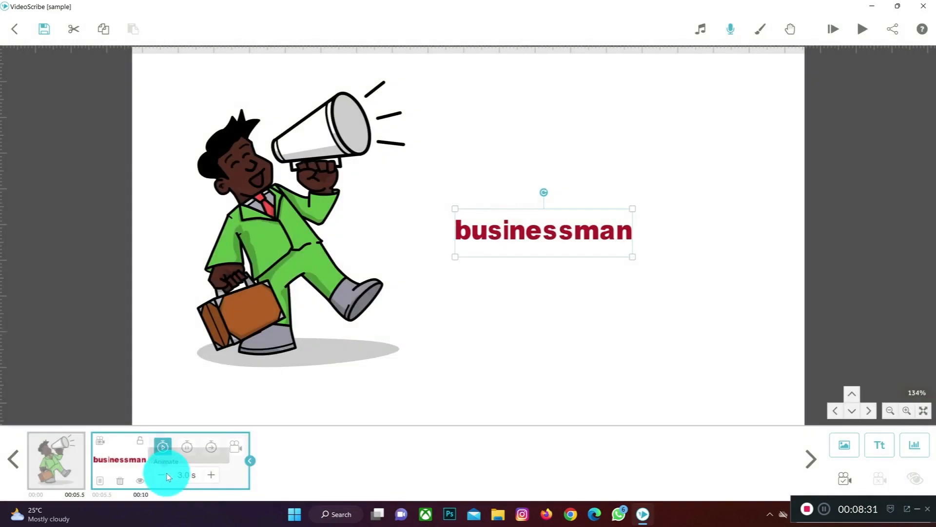
click(165, 476)
click(165, 475)
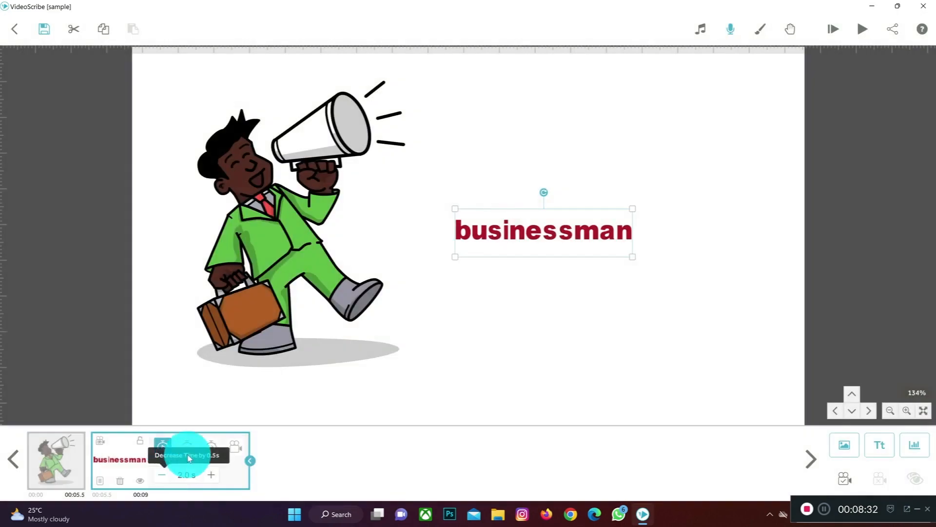
click(211, 446)
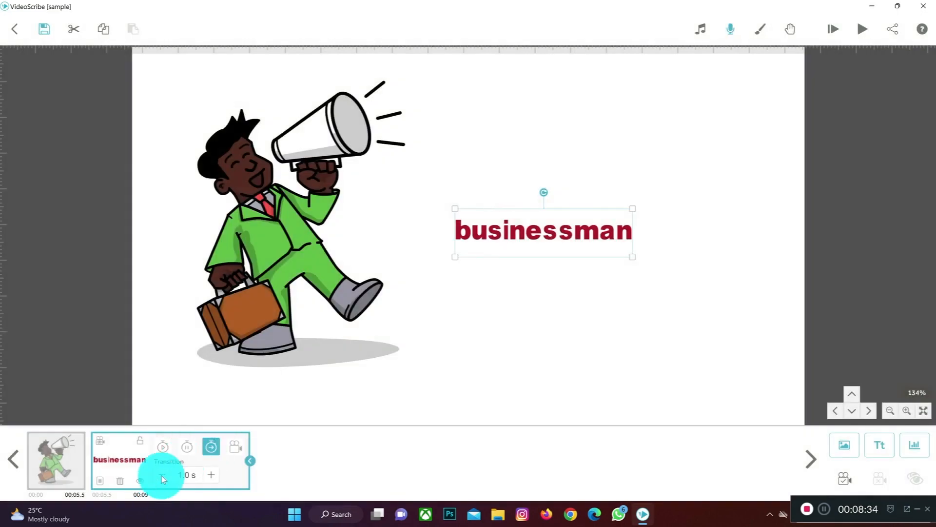
drag(512, 243, 525, 244)
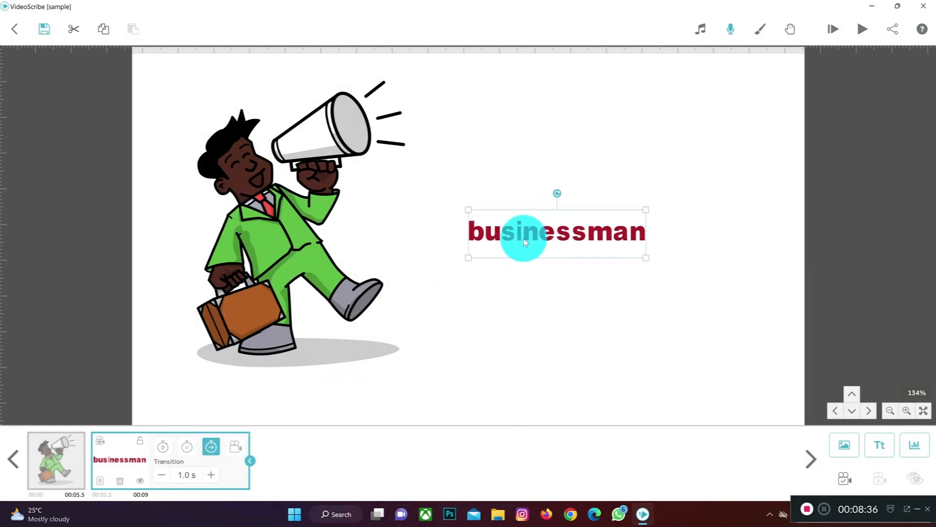
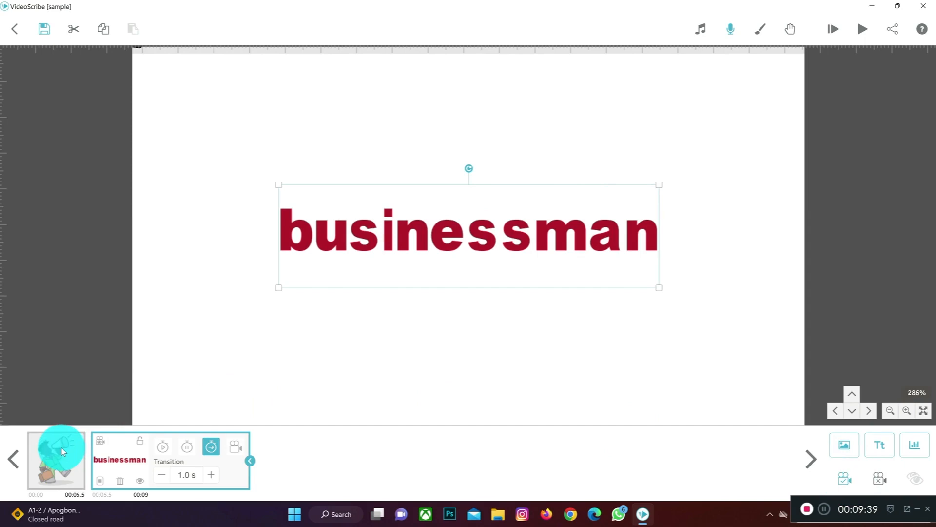
Step: Check the camera views of the businessman and the text, and preview the scribe from the start
click(63, 461)
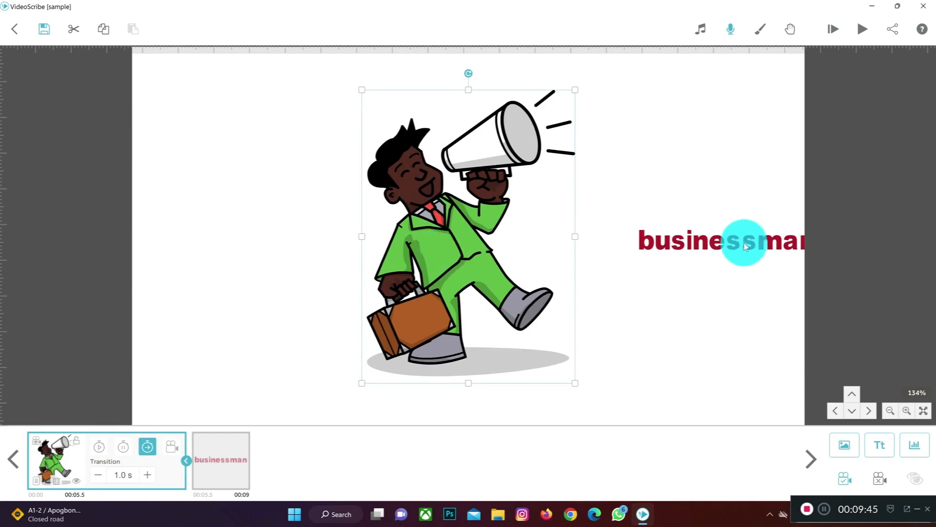
click(227, 451)
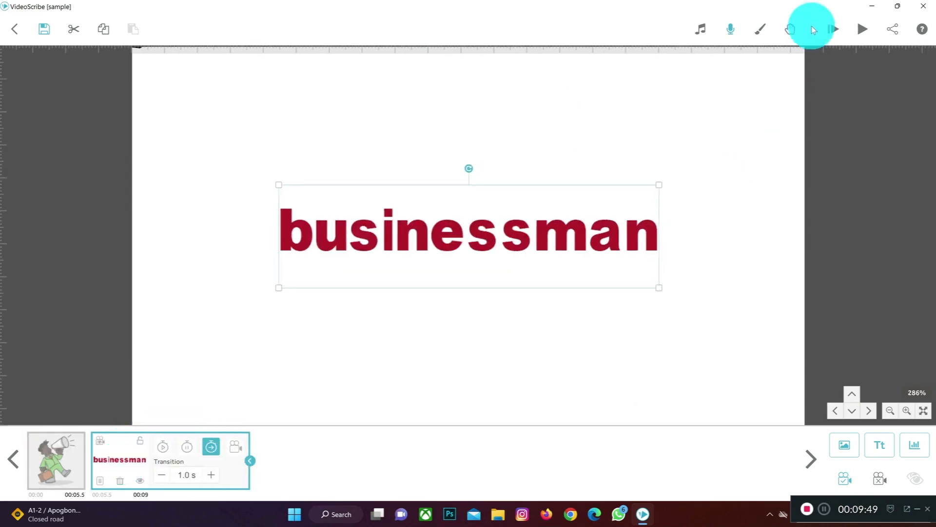
click(836, 28)
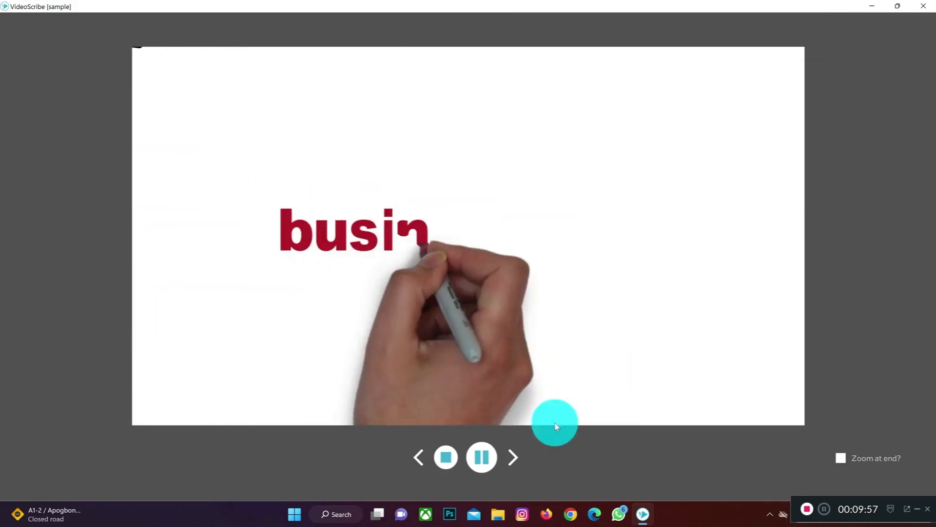
click(445, 457)
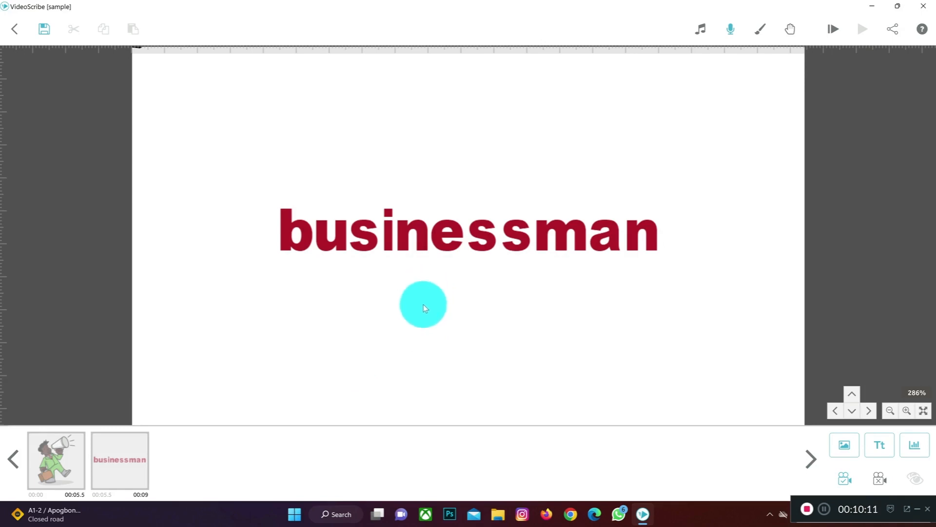
Step: Add the recently used image of the curly-haired woman and place it on the far side of the "businessman" text
click(891, 409)
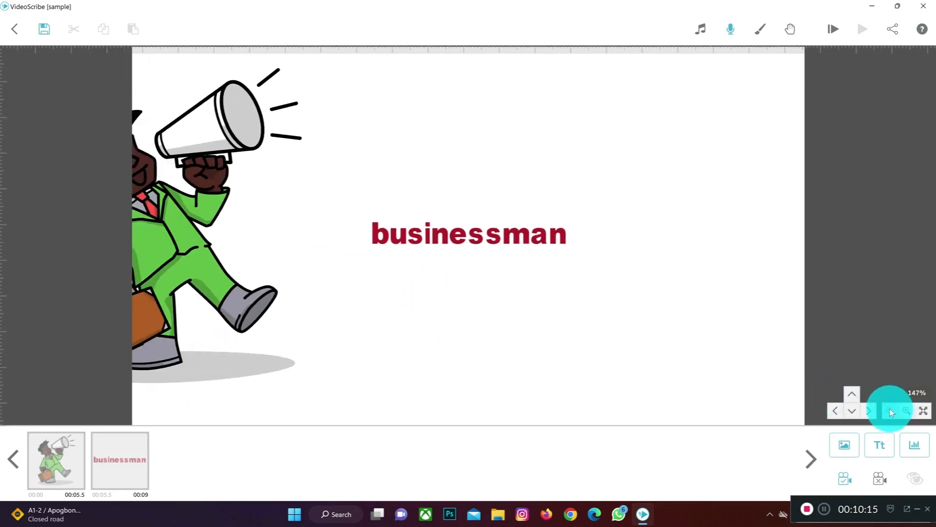
click(890, 410)
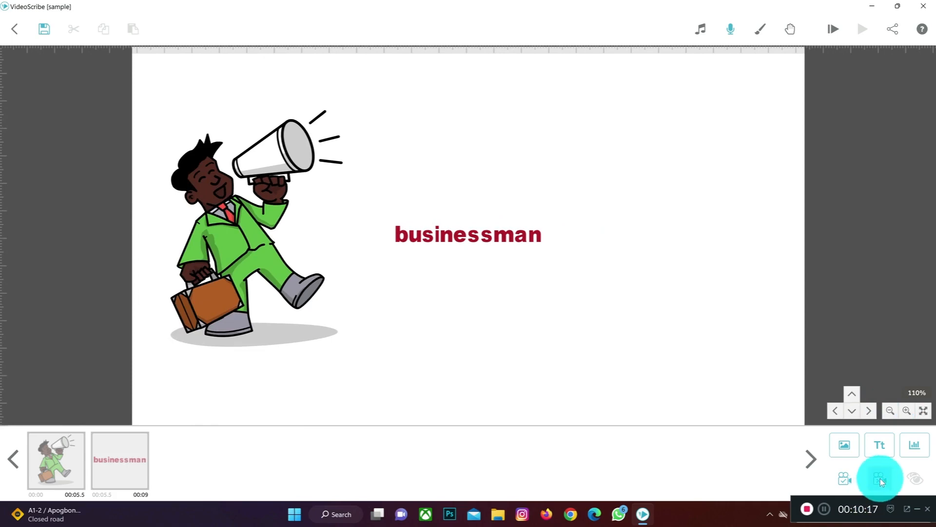
click(849, 452)
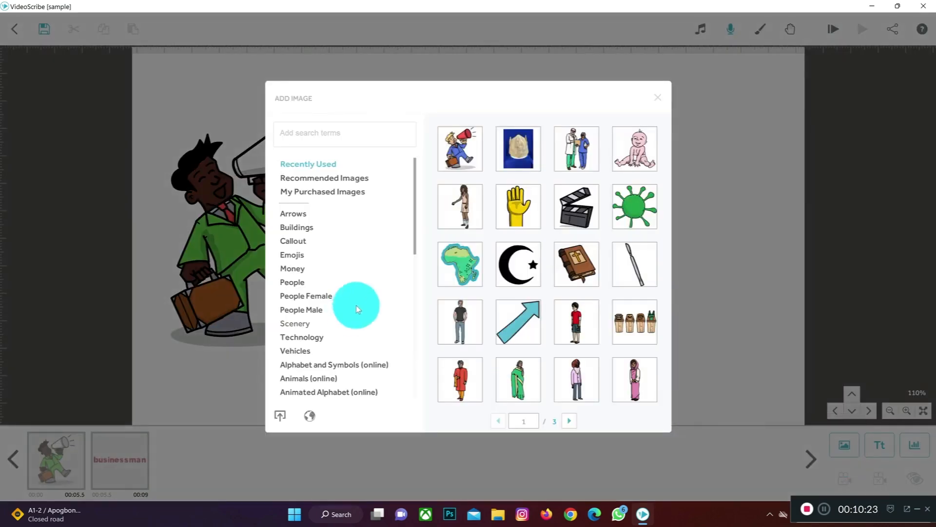
click(461, 215)
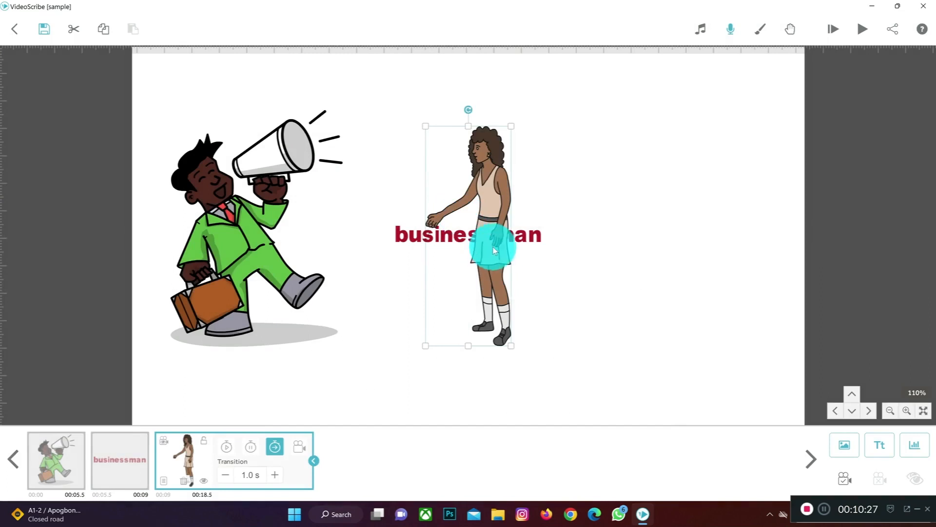
drag(470, 247, 541, 251)
drag(623, 254, 636, 251)
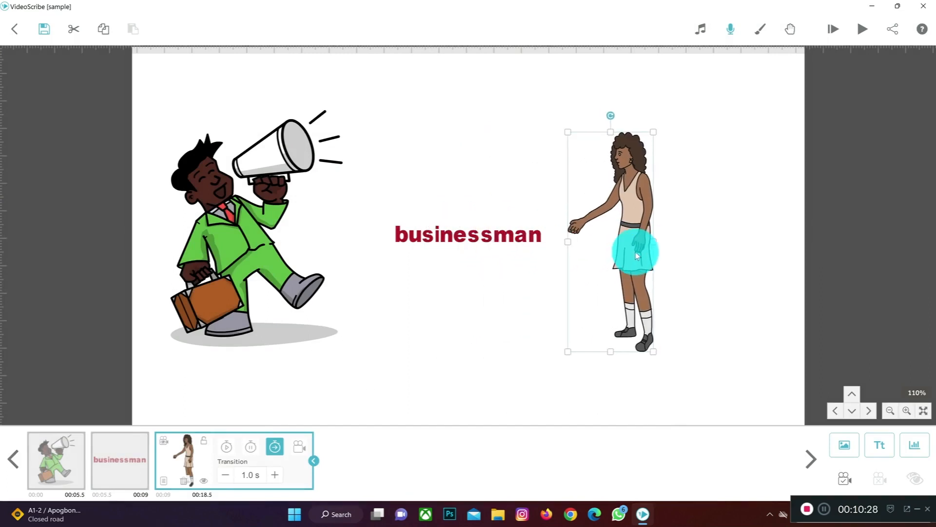
Step: Try the Outline, Greyscale and Silhouette colour effects on the woman image
double_click(631, 287)
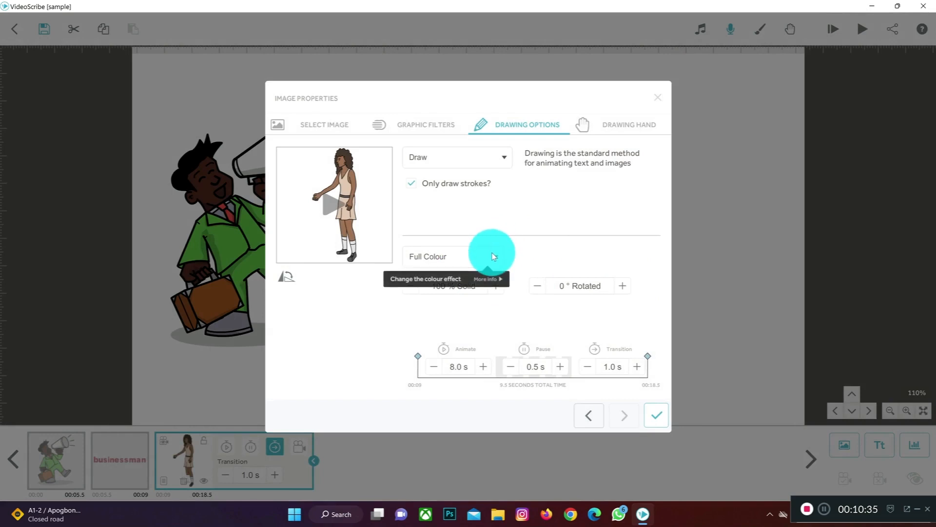
click(494, 256)
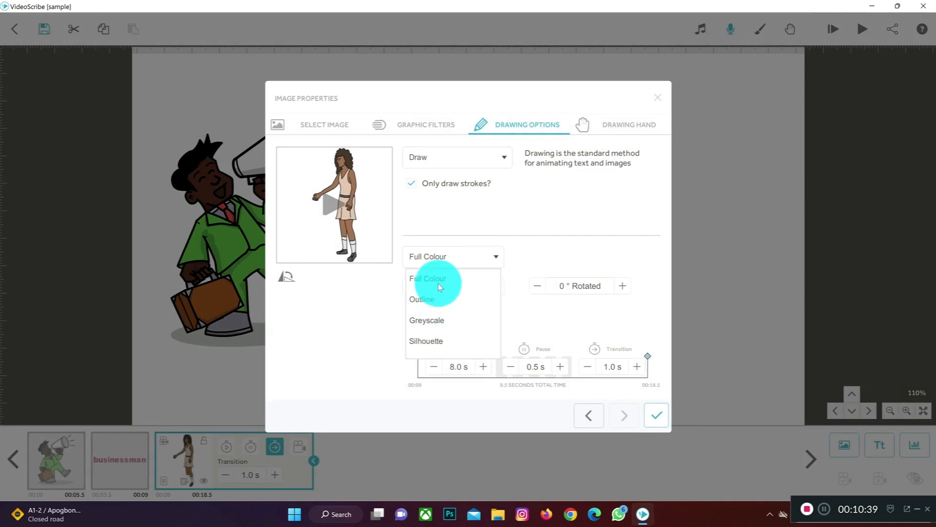
click(439, 300)
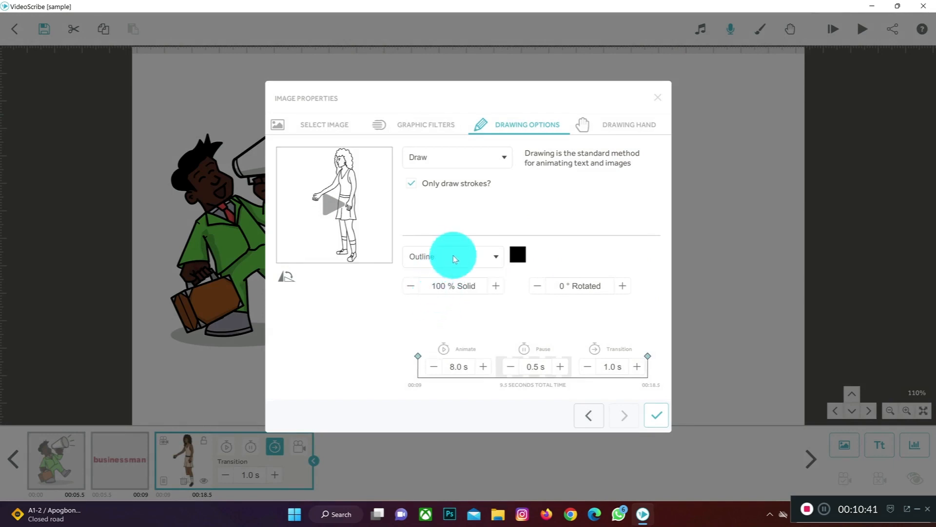
click(462, 260)
click(444, 318)
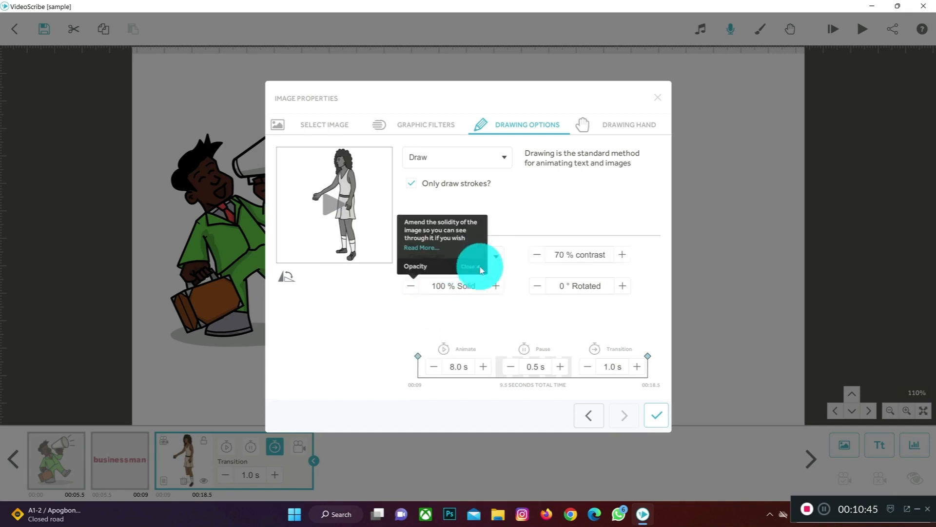
click(502, 258)
click(451, 335)
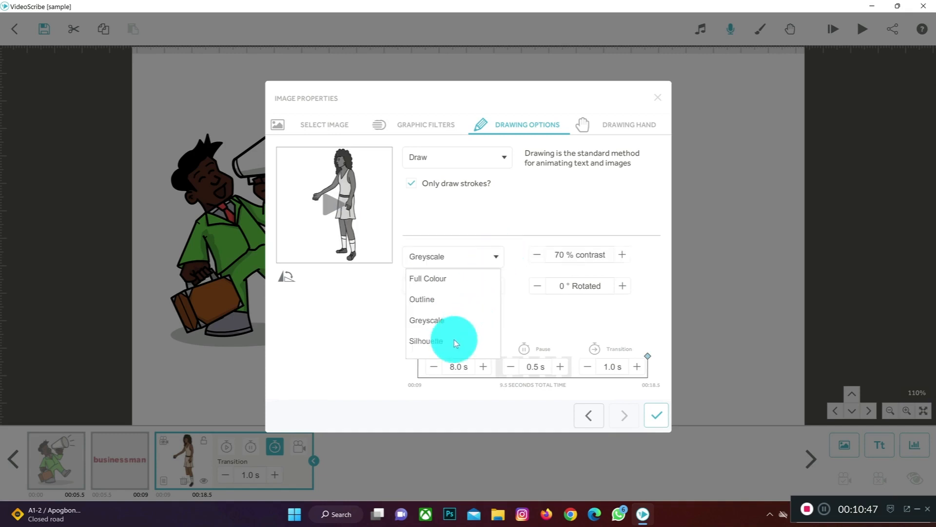
Step: Set the woman image's drawing hand to No Hand and apply its image properties
click(629, 128)
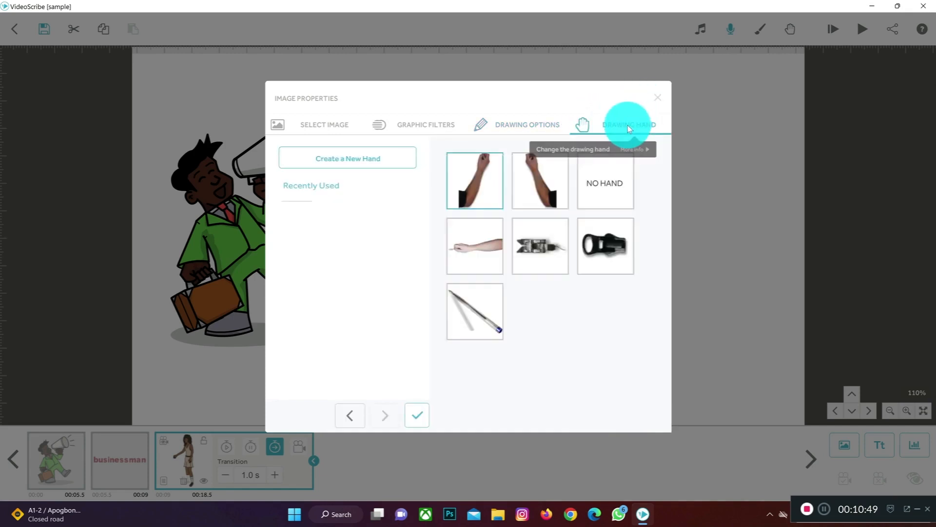
click(615, 192)
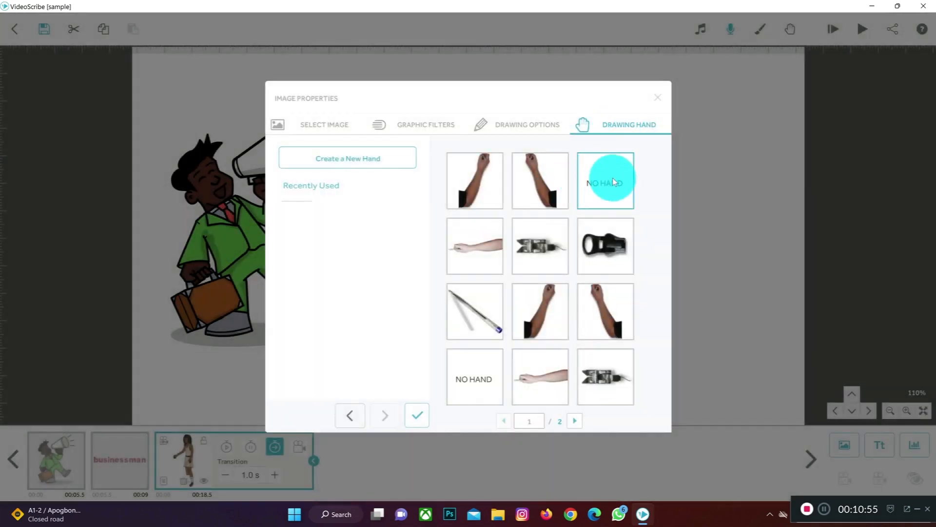
click(417, 415)
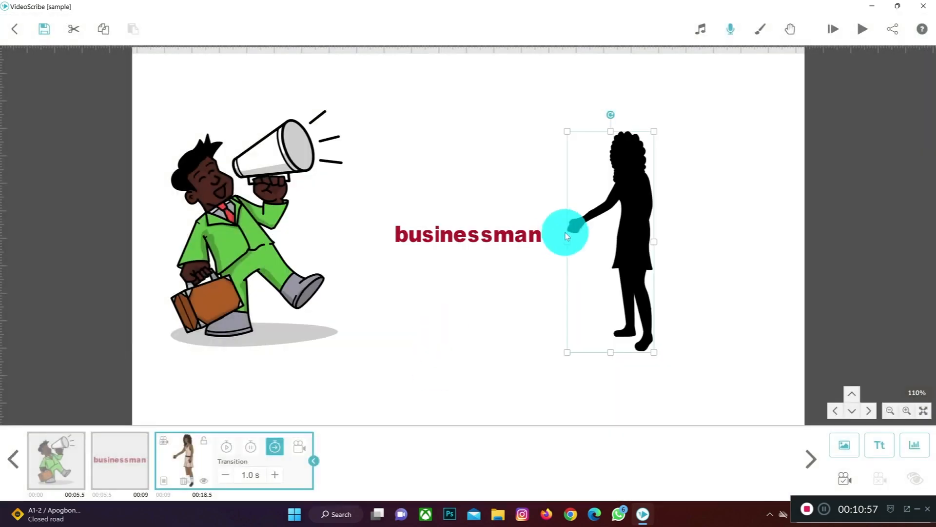
Step: Select the "businessman" text and preview the scribe from that element onwards
click(516, 241)
click(625, 210)
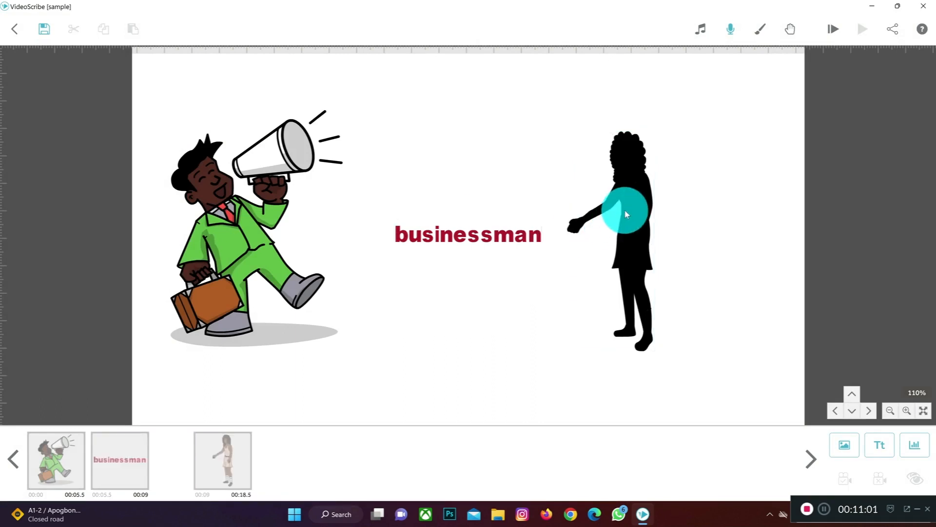
click(514, 236)
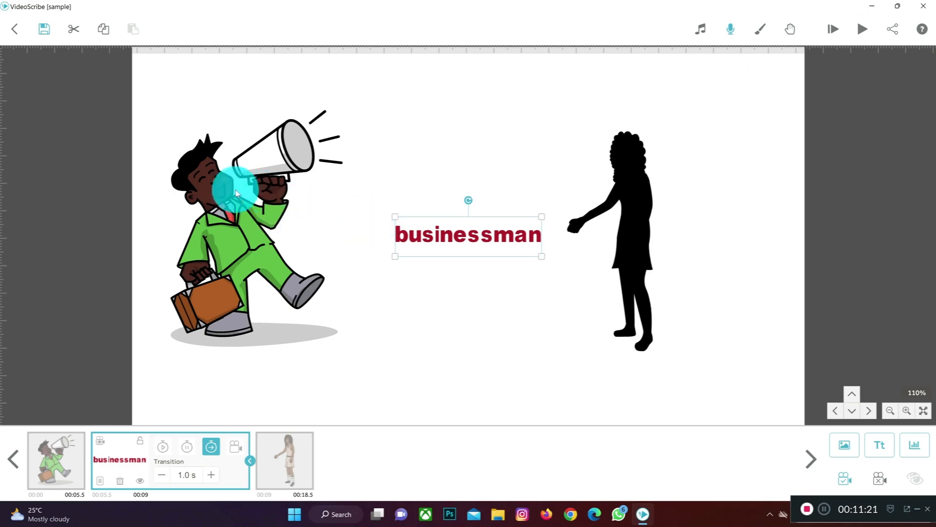
click(859, 31)
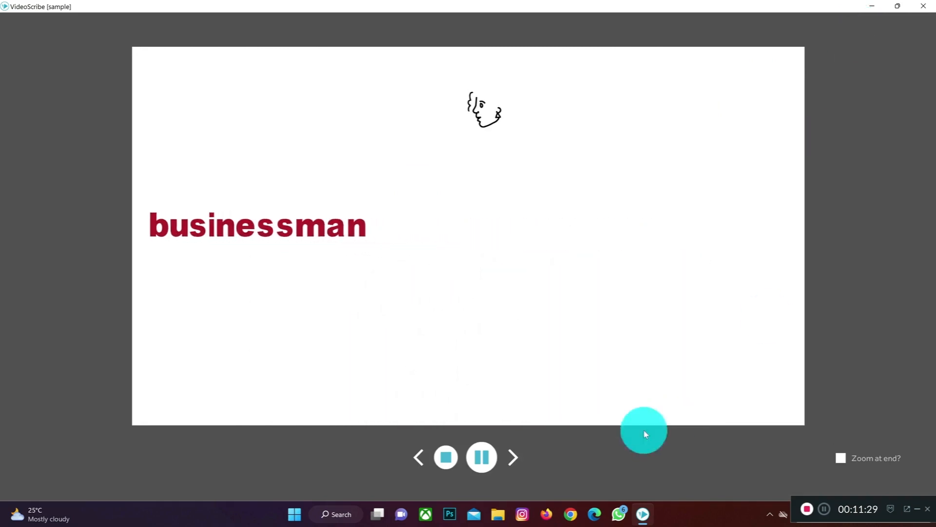
click(446, 457)
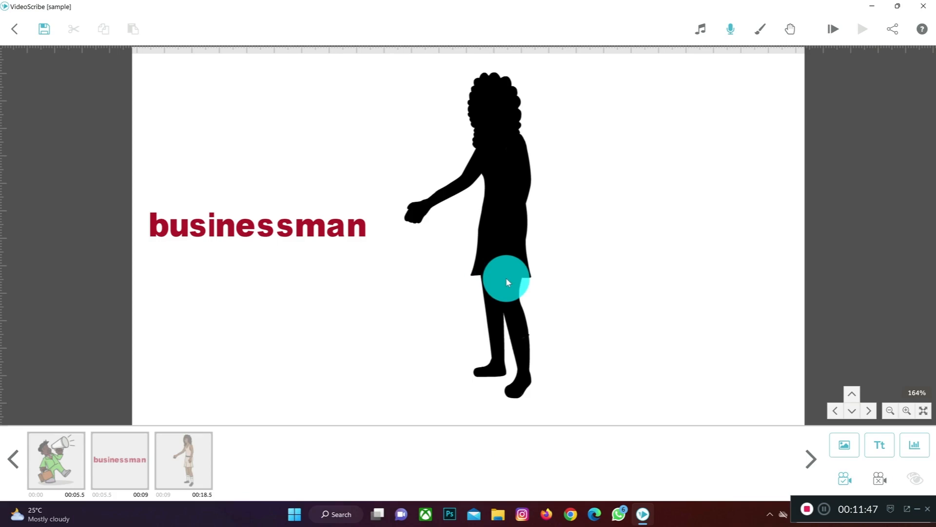
Step: Set the woman image's colour effect to Full Colour and assign it the first dark-sleeved drawing hand with the marker pen
double_click(521, 226)
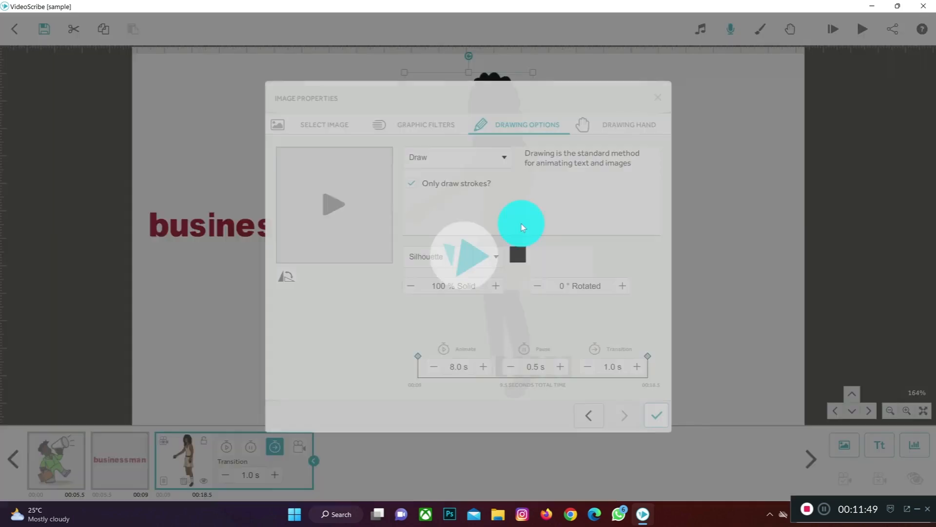
click(518, 255)
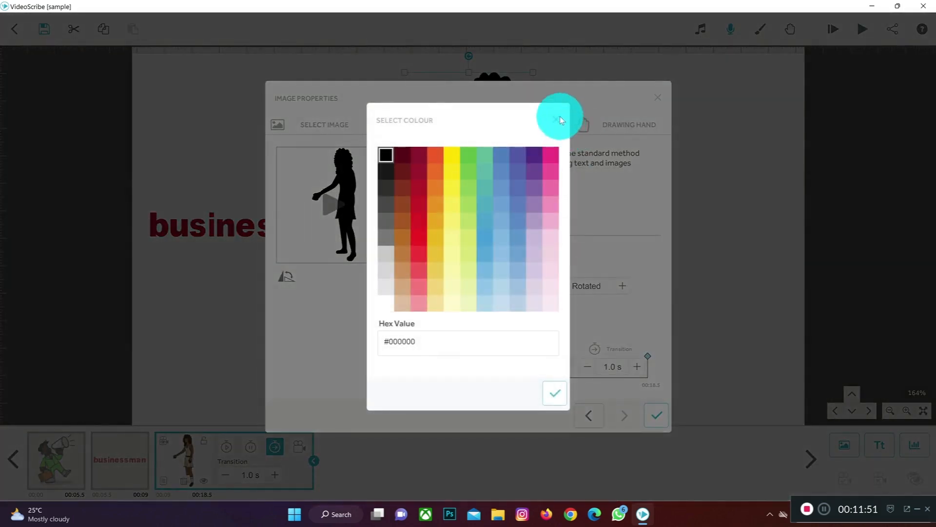
click(555, 117)
click(497, 257)
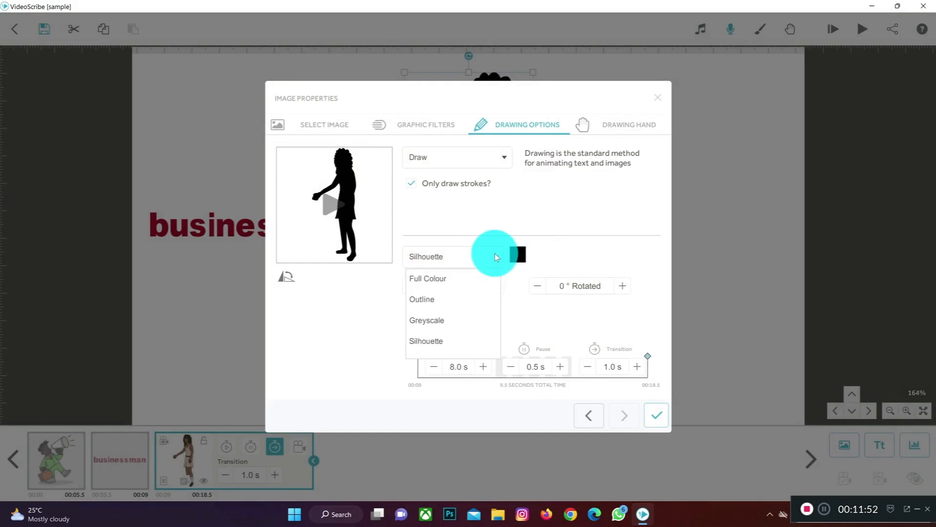
click(449, 277)
click(612, 126)
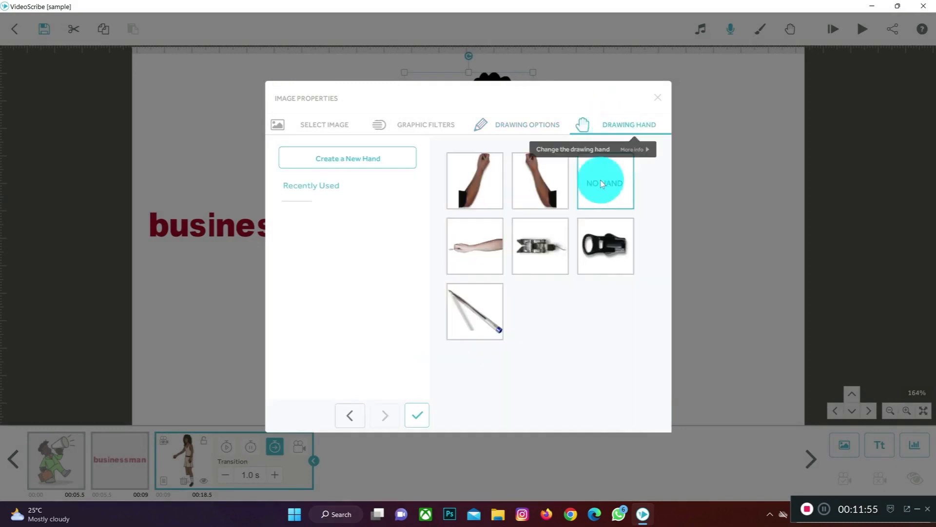
click(467, 186)
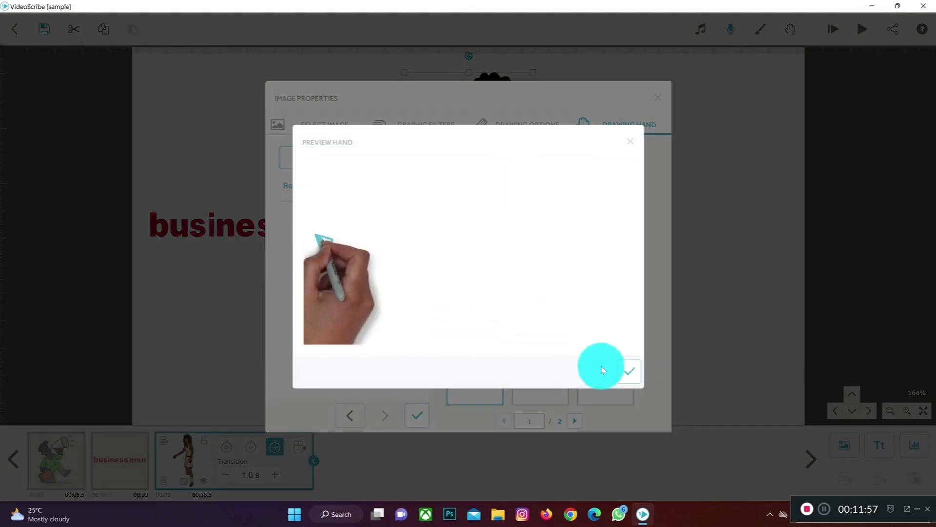
click(627, 371)
click(426, 410)
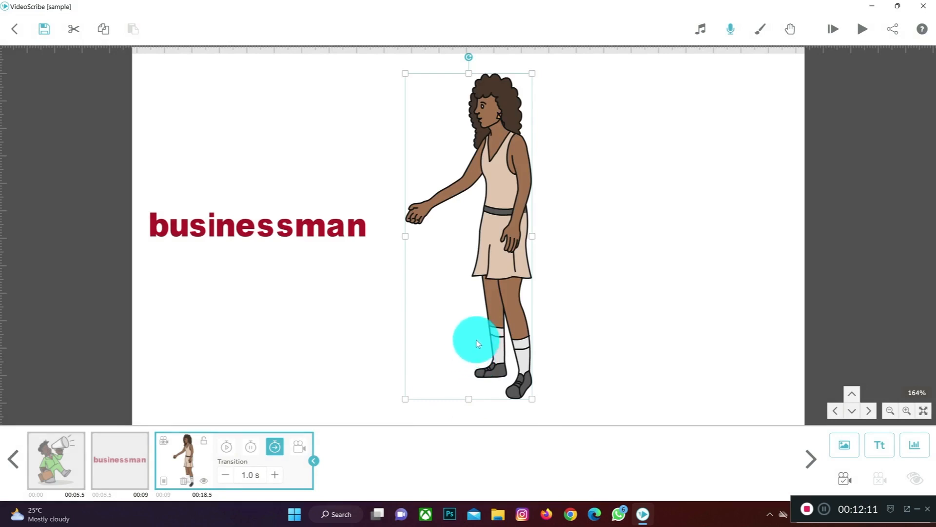
Step: Move the woman image slightly further away from the "businessman" text
drag(531, 271, 538, 269)
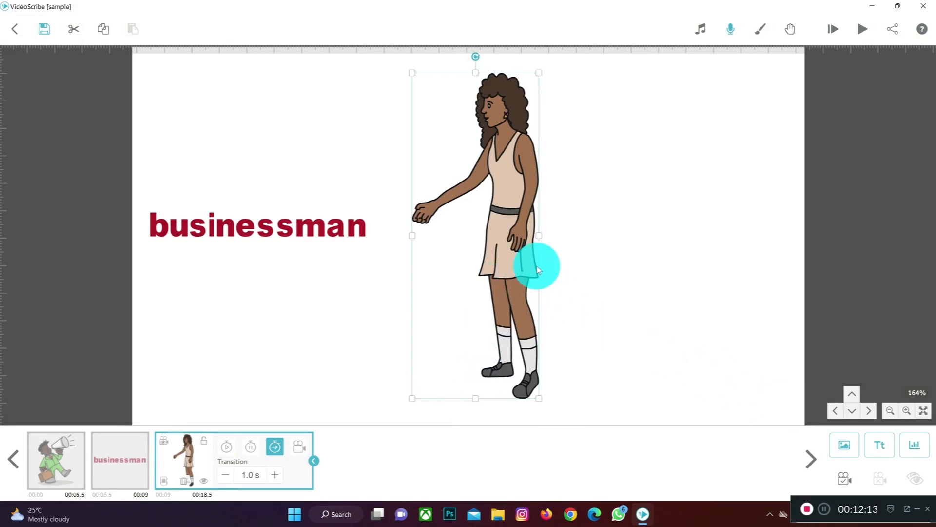
click(889, 410)
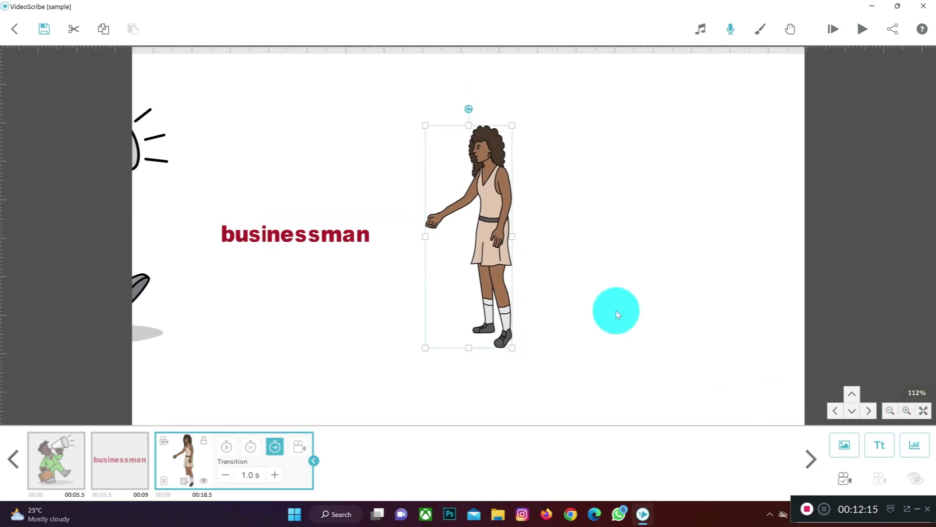
drag(589, 268, 751, 267)
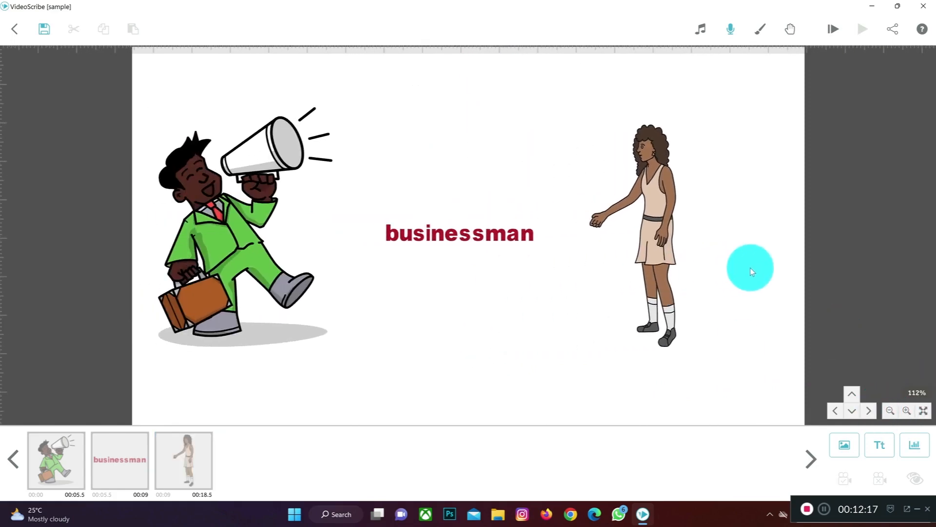
mouse_move(492, 236)
mouse_down()
mouse_move(499, 223)
mouse_move(500, 233)
mouse_up()
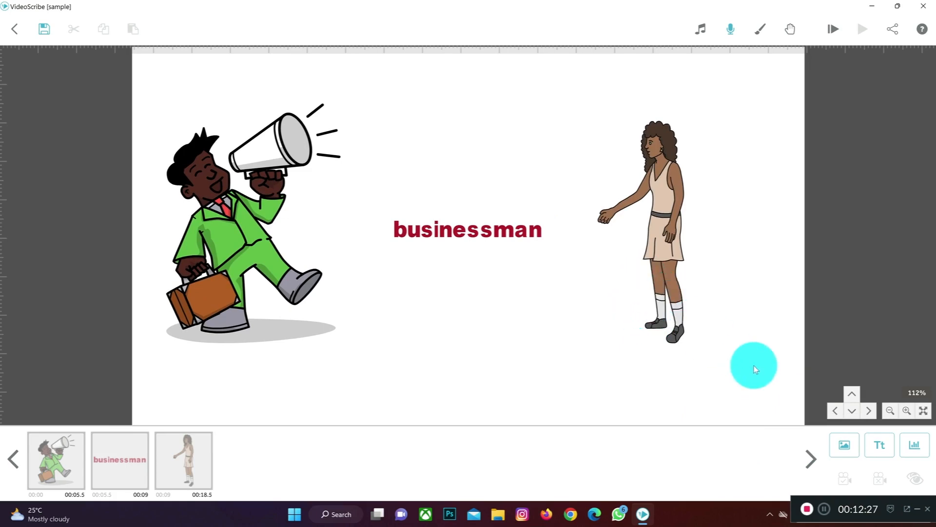
Step: Change the woman image's animation type to Move In, with the move-in angle coming from the right
double_click(669, 255)
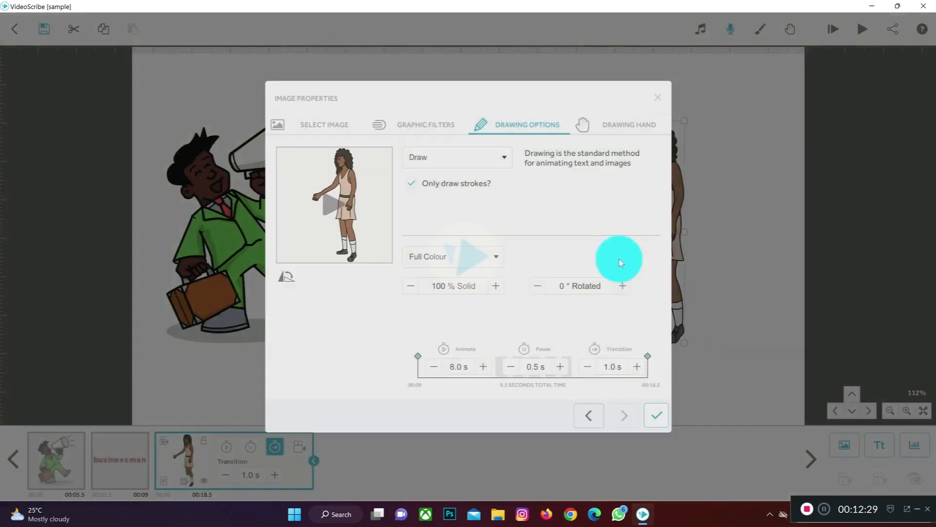
click(477, 154)
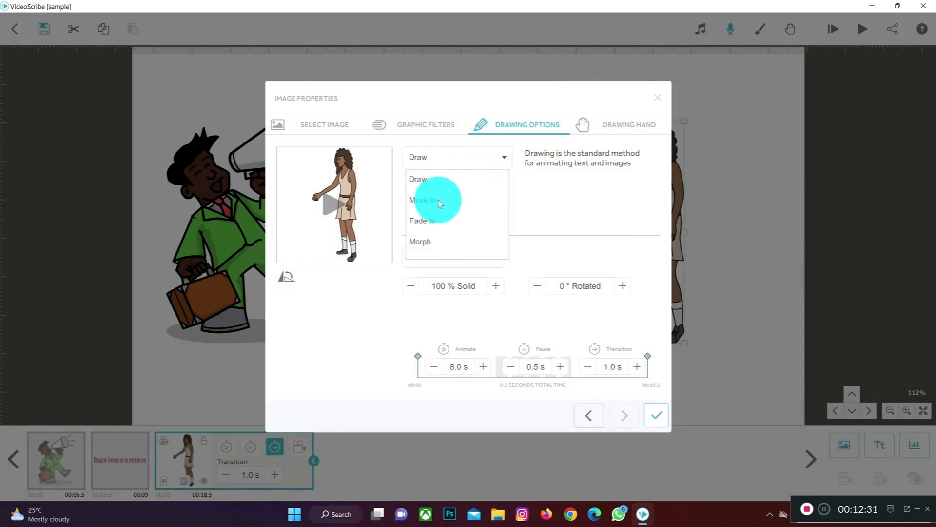
click(444, 199)
click(575, 185)
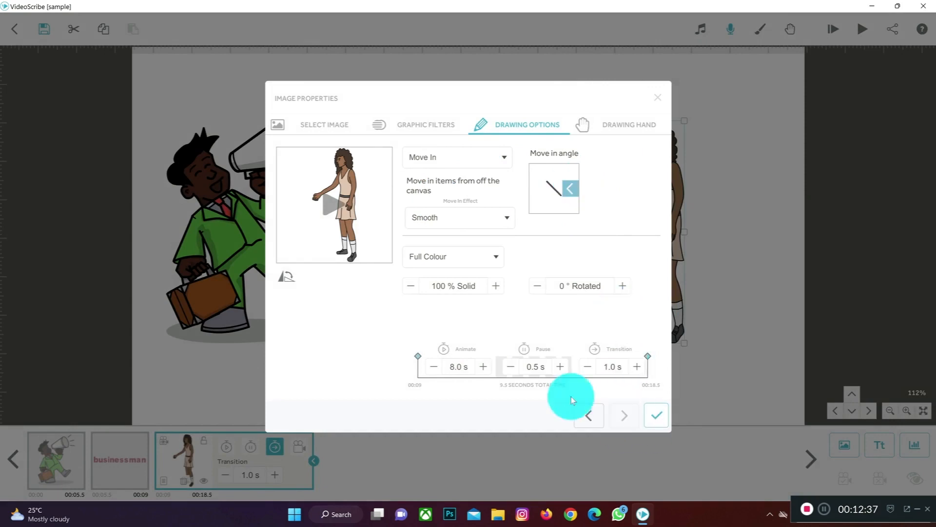
Step: Reduce the woman image's Animate time to 2.0 s
click(428, 370)
click(428, 369)
click(428, 370)
double_click(428, 369)
click(428, 370)
click(428, 370)
click(429, 369)
double_click(429, 369)
click(429, 370)
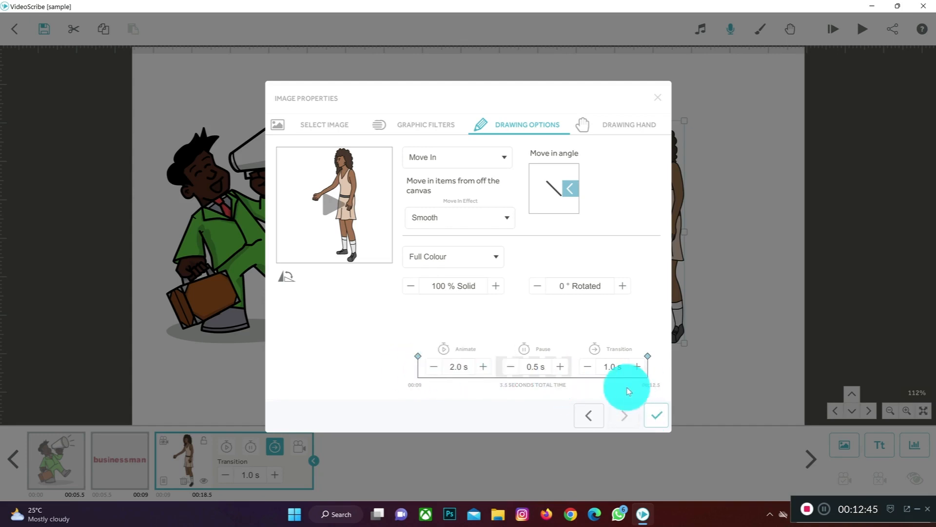
Step: Apply the woman image's drawing options and preview the scribe from that element
click(656, 415)
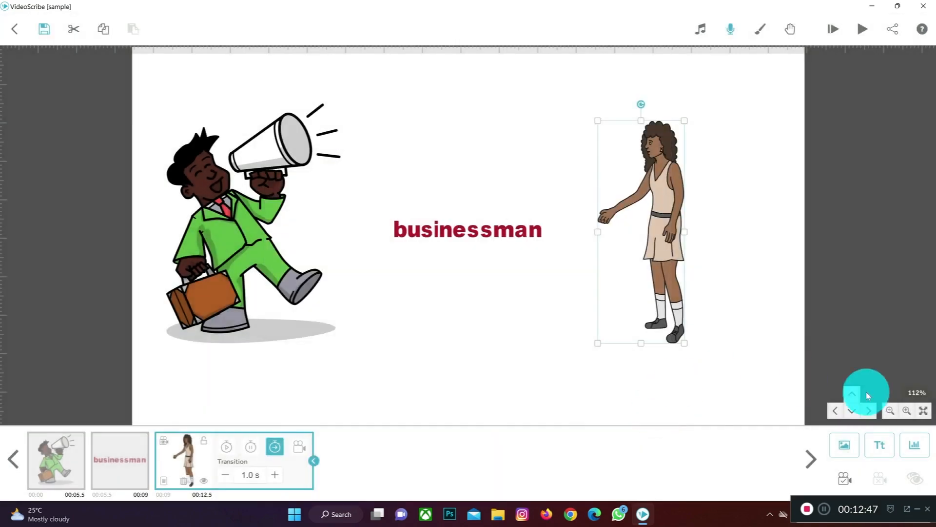
click(863, 30)
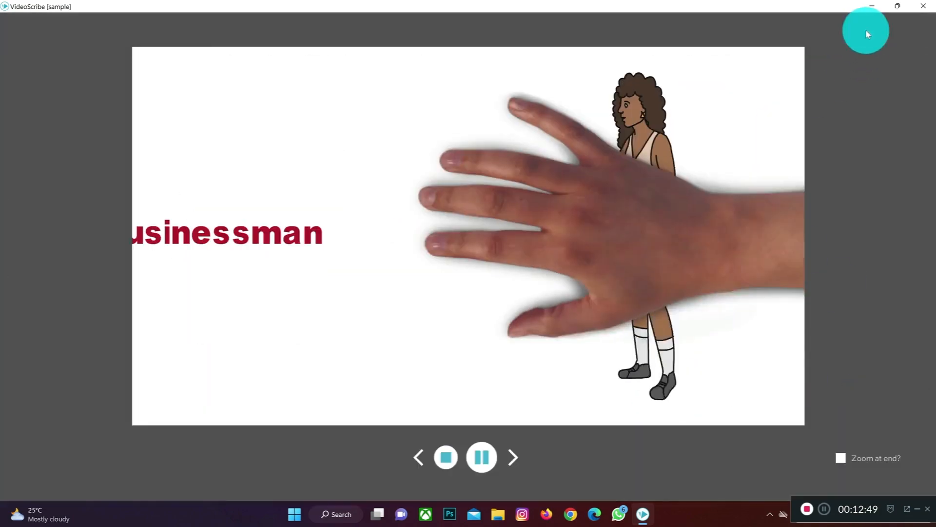
click(447, 460)
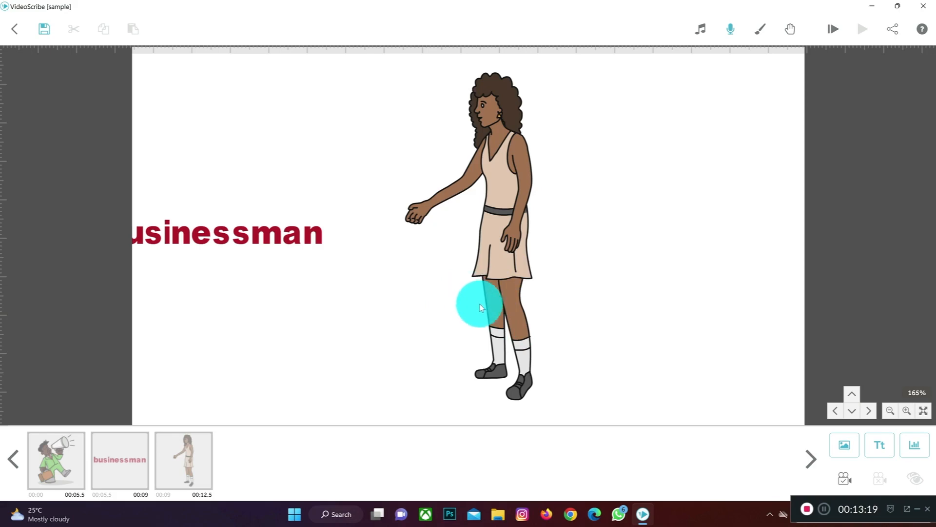
Step: Choose the napkin photo "download (2)" in the Downloads folder as a new image to import
click(842, 446)
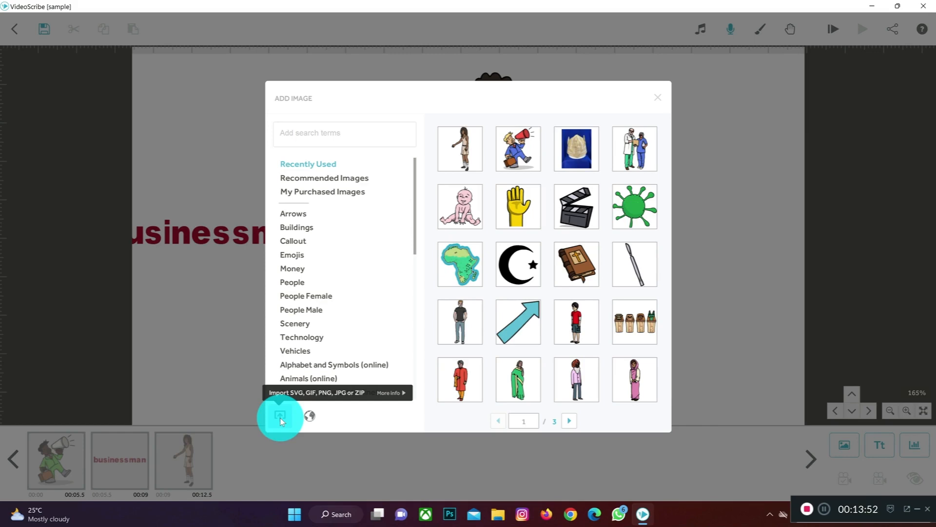
click(280, 417)
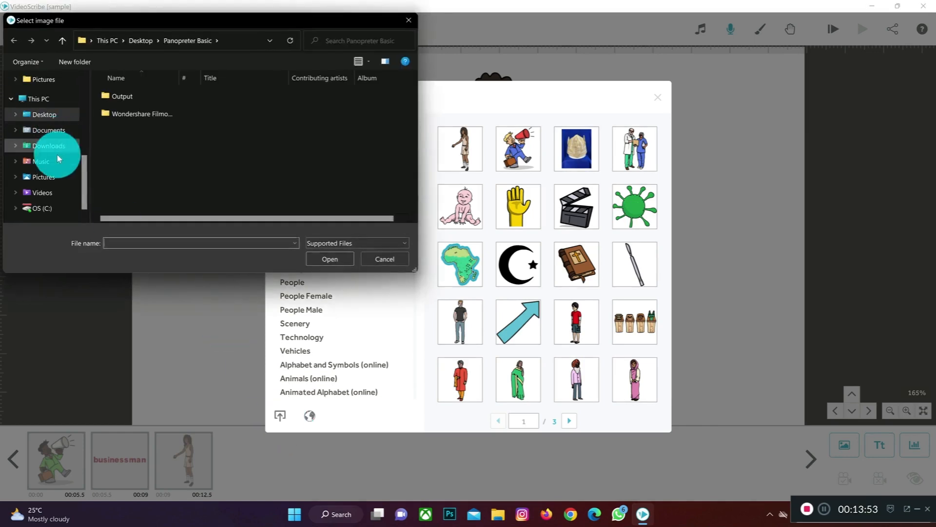
click(54, 183)
scroll(52, 127, up, 5)
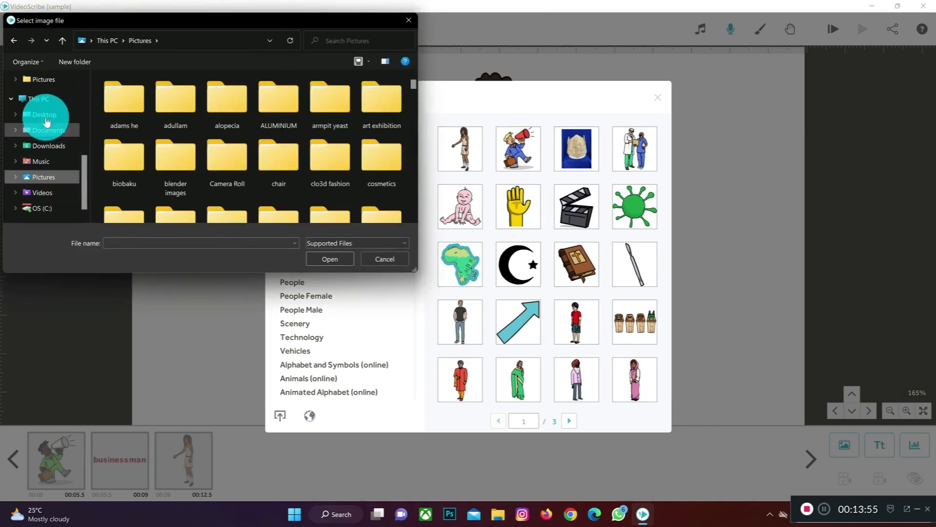
click(55, 115)
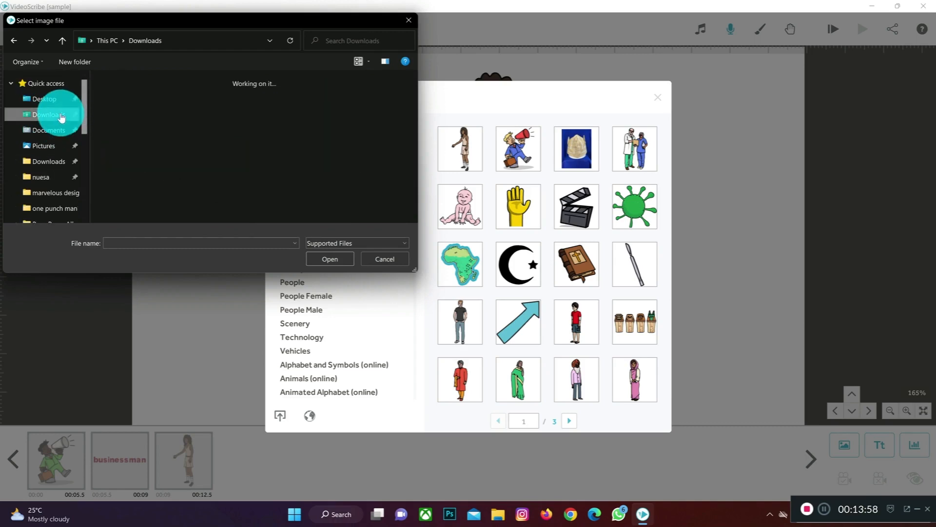
click(251, 130)
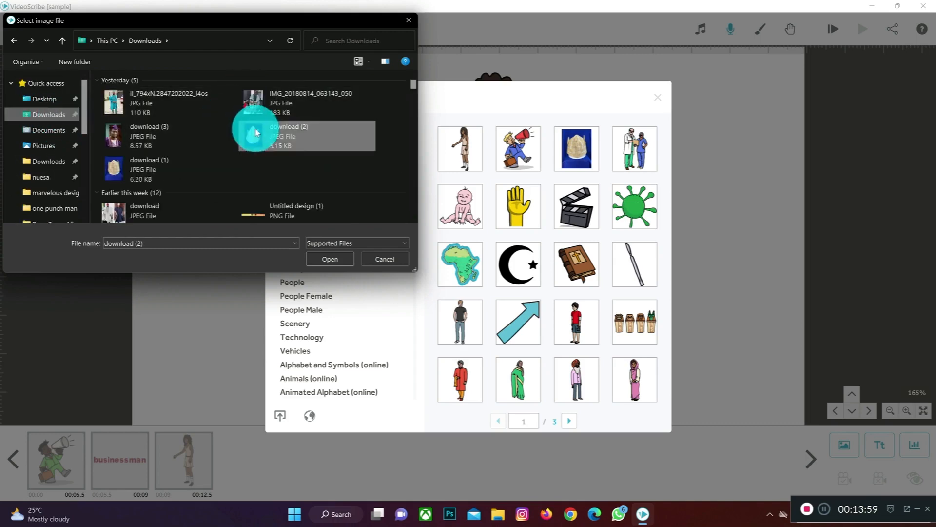
click(324, 259)
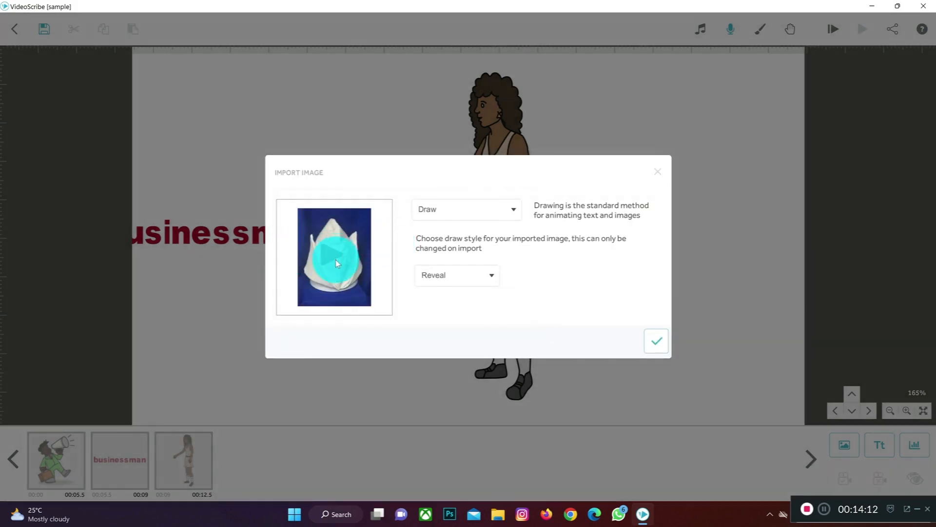
Step: Preview the napkin photo's Draw reveal and import it with Move In animation, the move-in angle coming from below
click(336, 259)
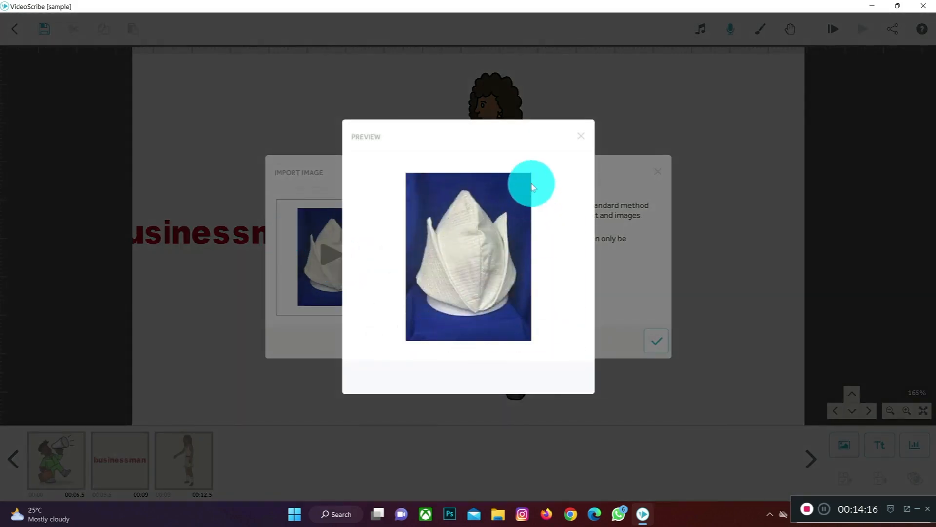
click(580, 136)
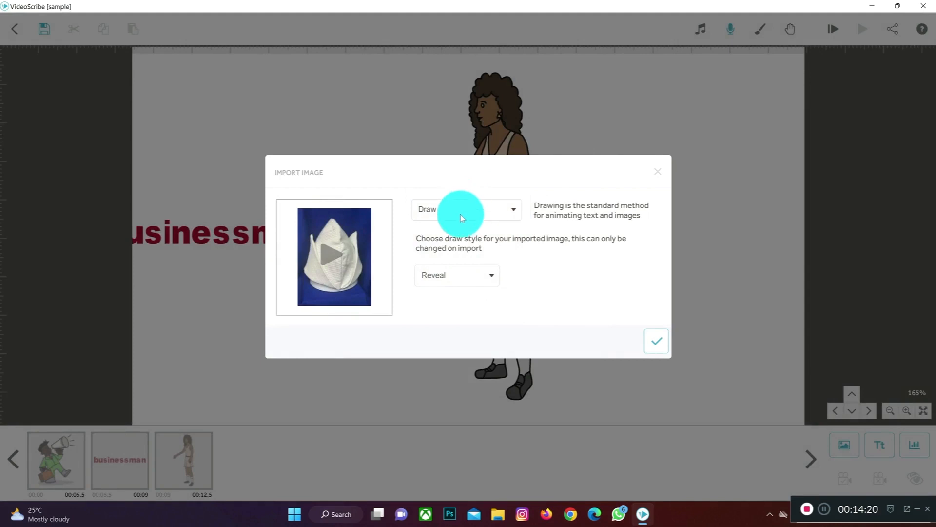
click(460, 215)
click(447, 249)
click(580, 240)
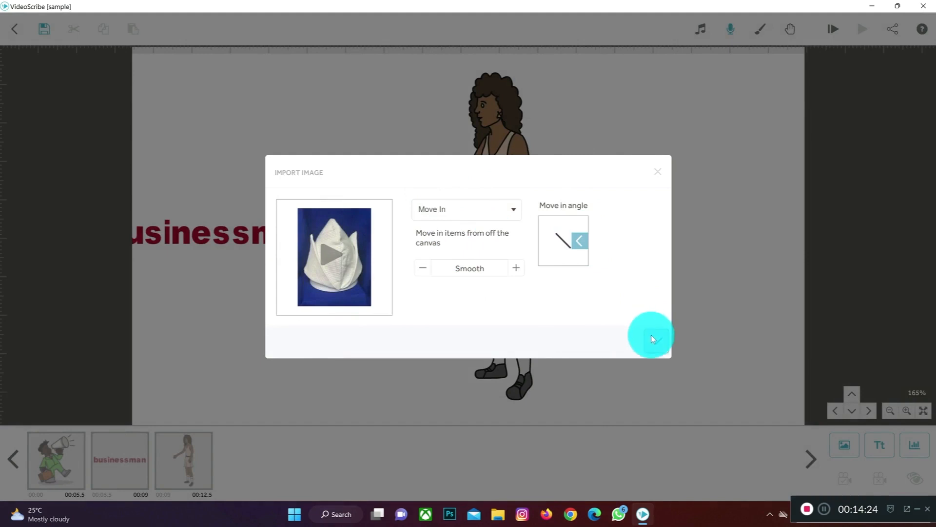
click(575, 257)
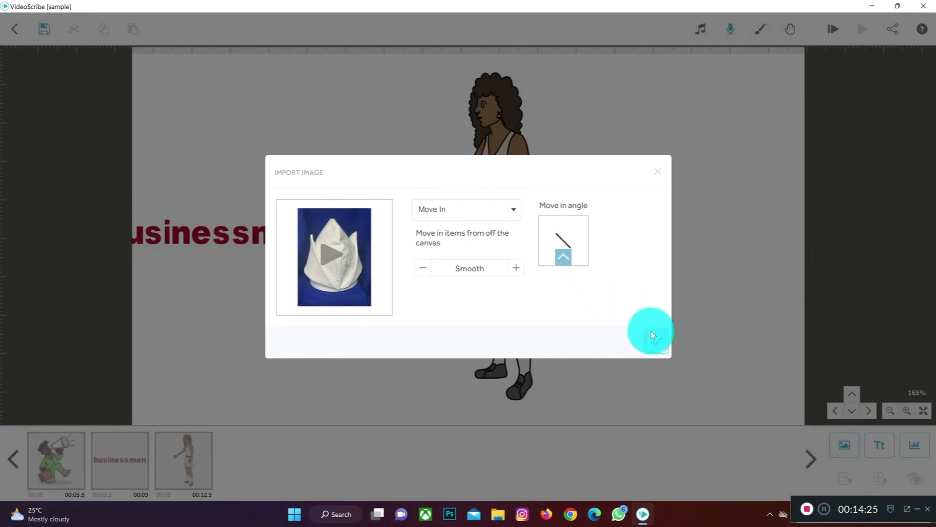
click(653, 333)
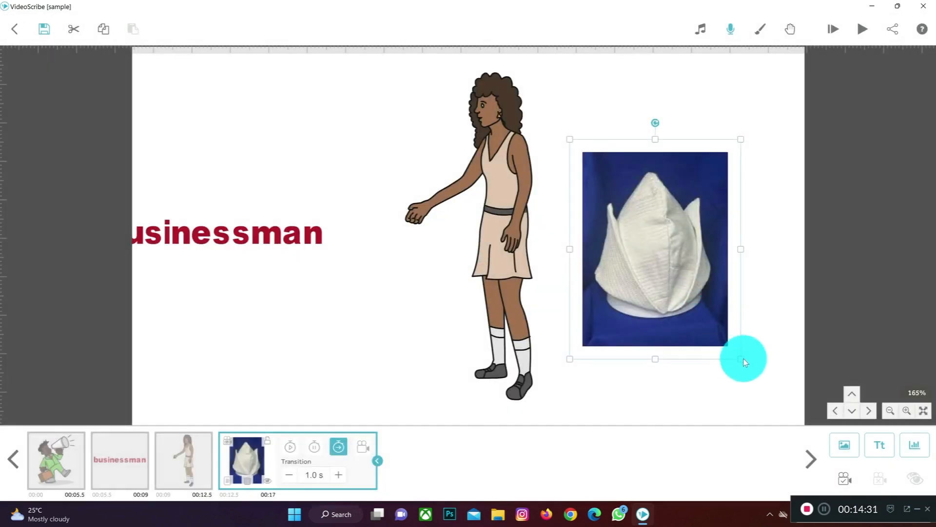
Step: Shrink the napkin photo and set its camera to the current position, previewing its move-in animation
drag(741, 359, 694, 316)
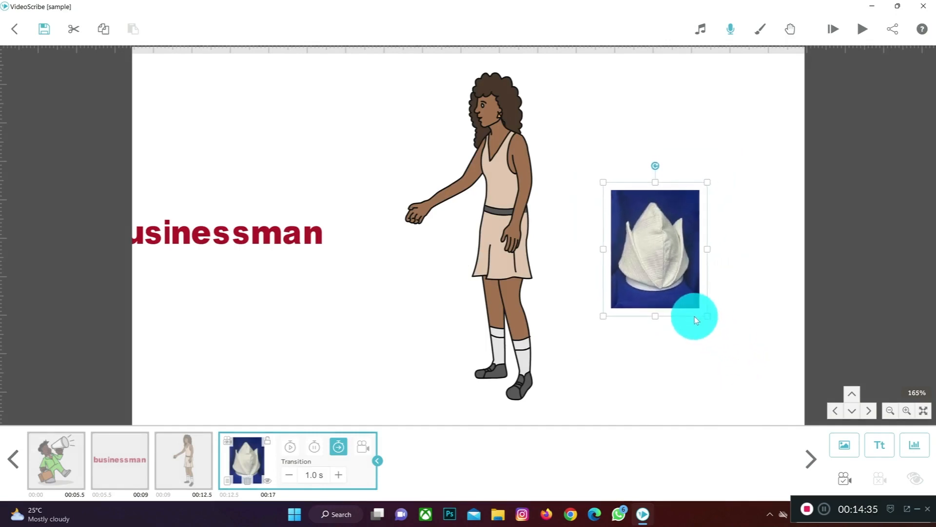
click(846, 480)
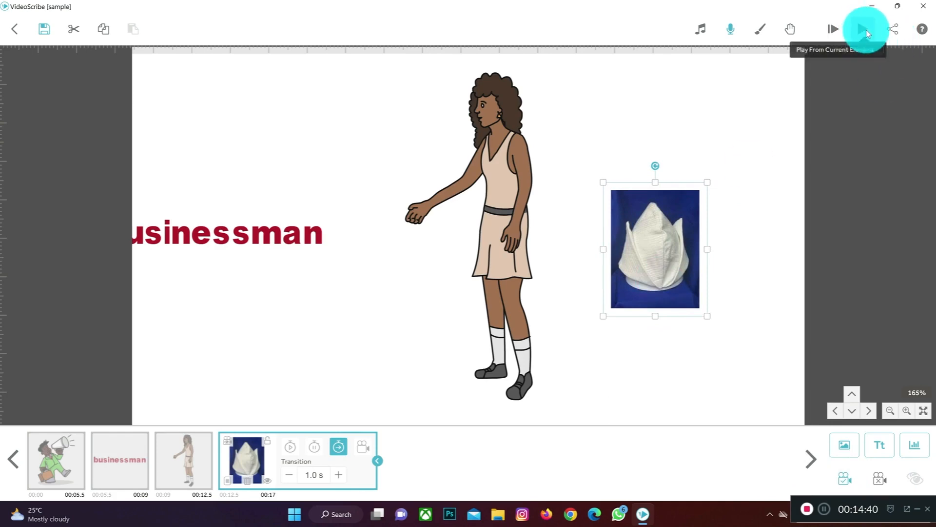
click(863, 33)
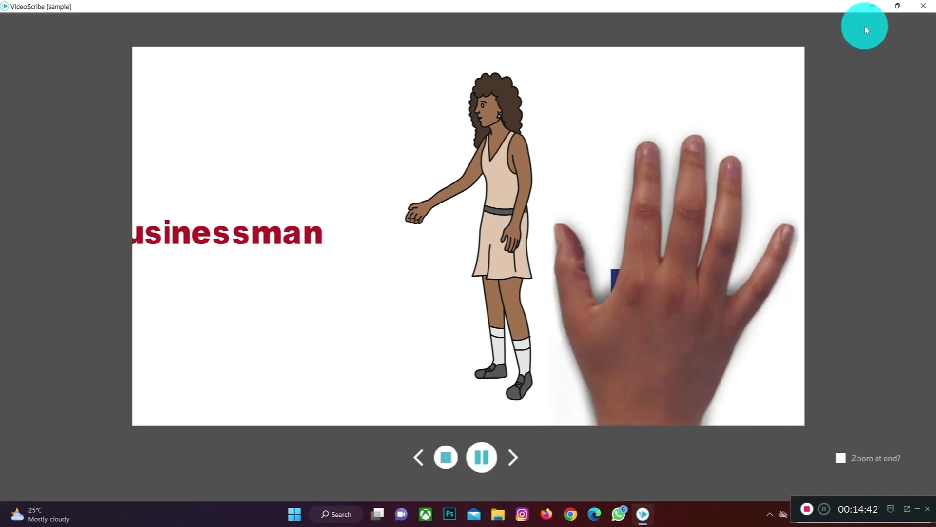
click(445, 458)
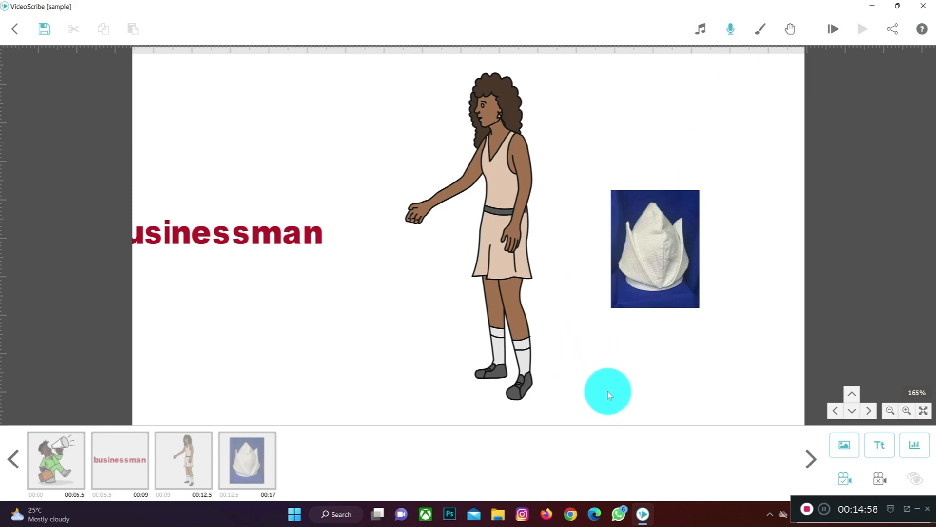
Step: Add the recently used doctor and nurse image on an empty canvas area below and set its camera to the current position
drag(608, 391, 610, 385)
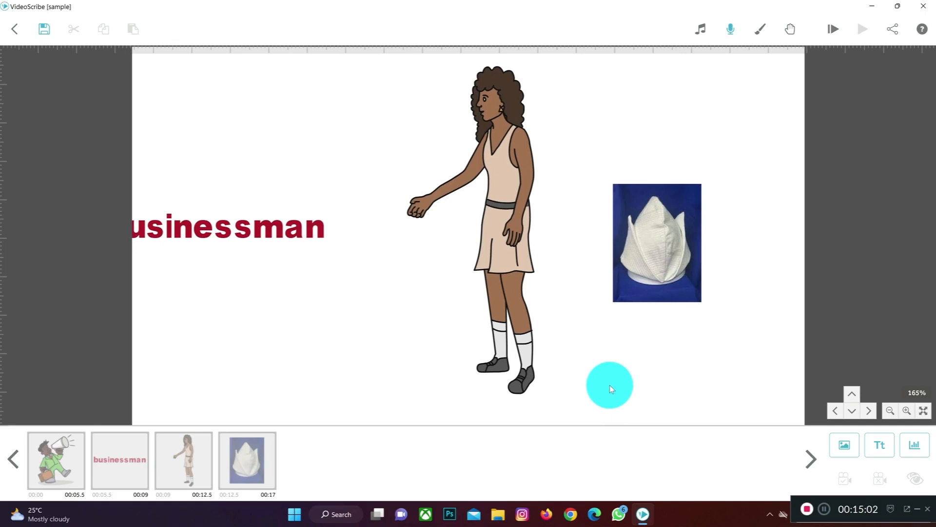
drag(609, 385, 634, 150)
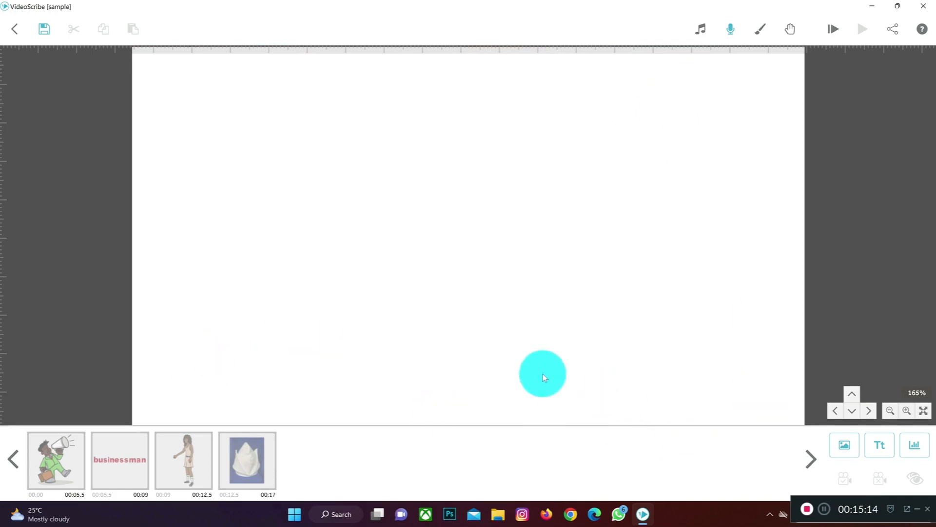
click(841, 440)
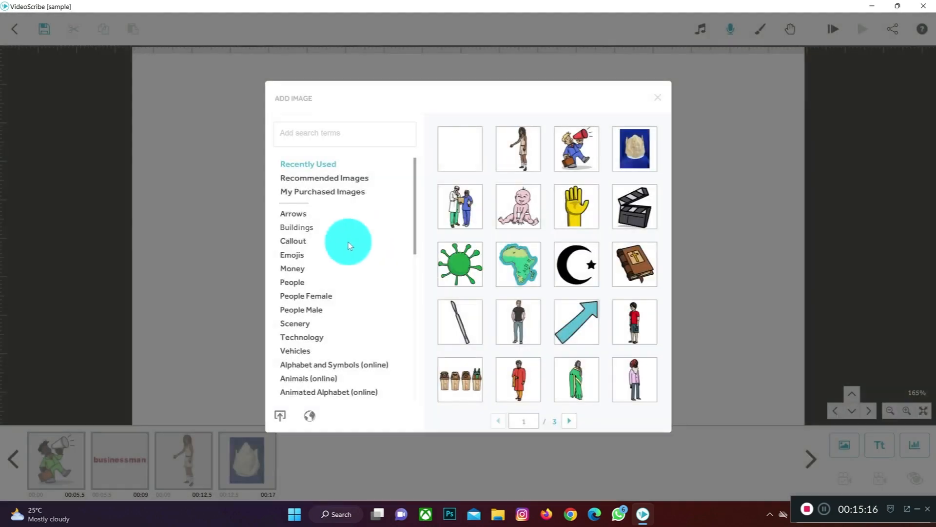
click(465, 211)
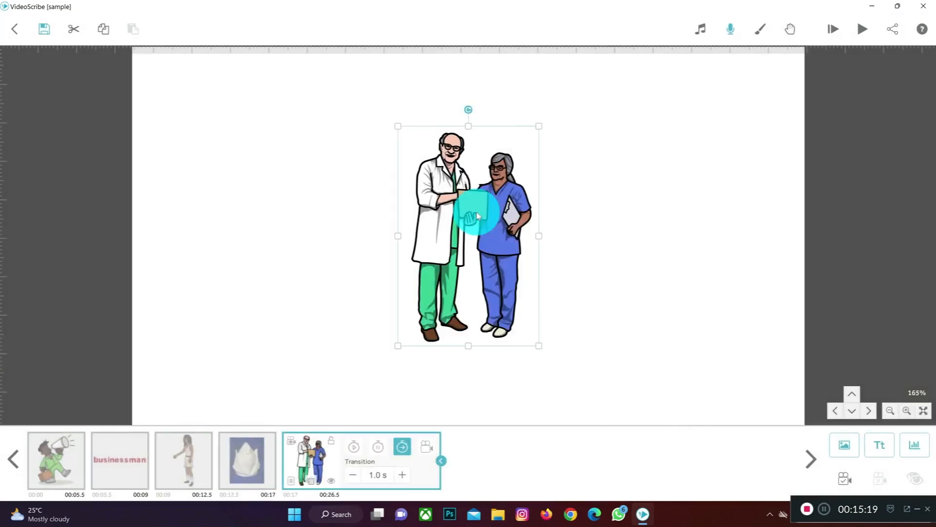
click(806, 384)
click(845, 478)
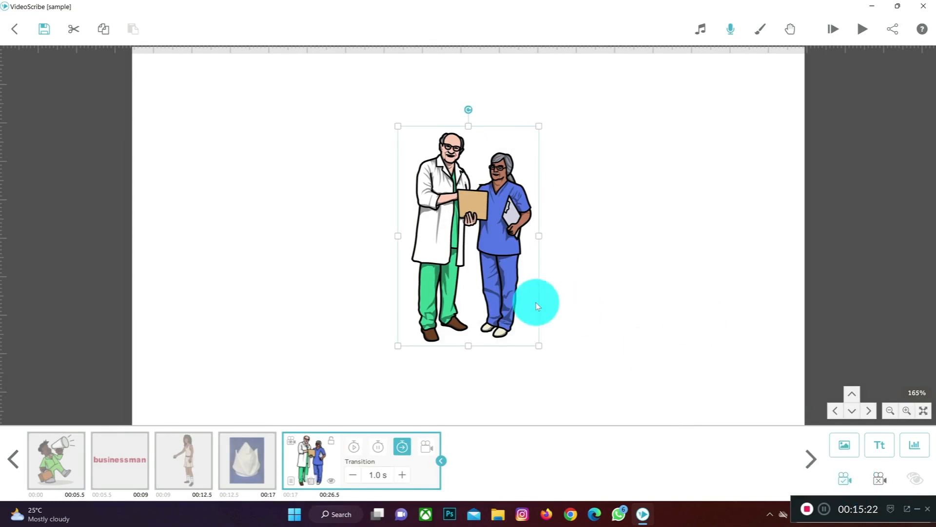
click(907, 411)
click(887, 411)
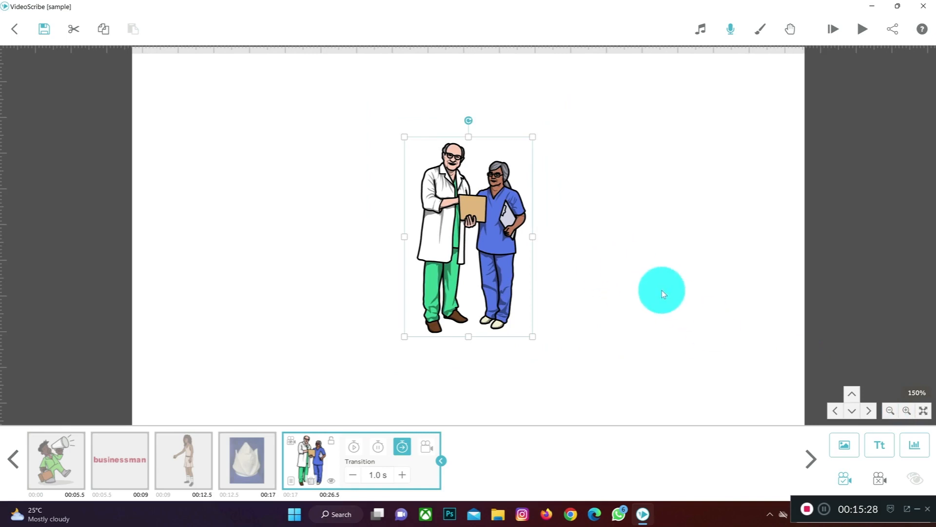
drag(660, 254, 484, 253)
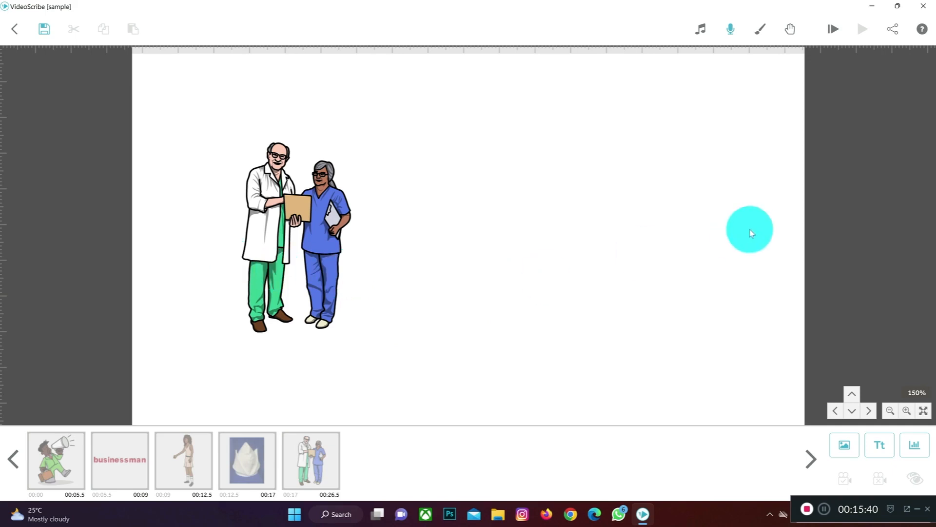
Step: Render the scribe to a Quicktime MOV video file named sample at 1080 (Full HD) size and a frame rate of 30
click(892, 29)
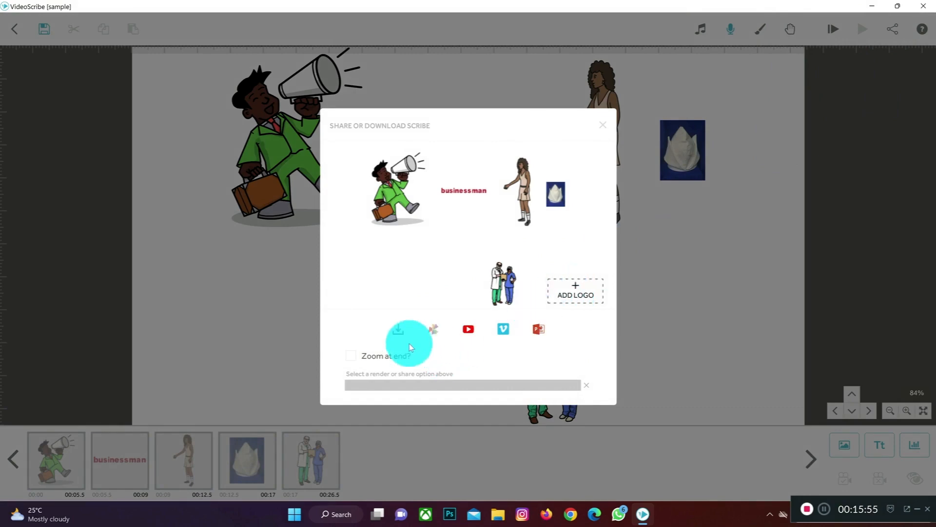
click(398, 329)
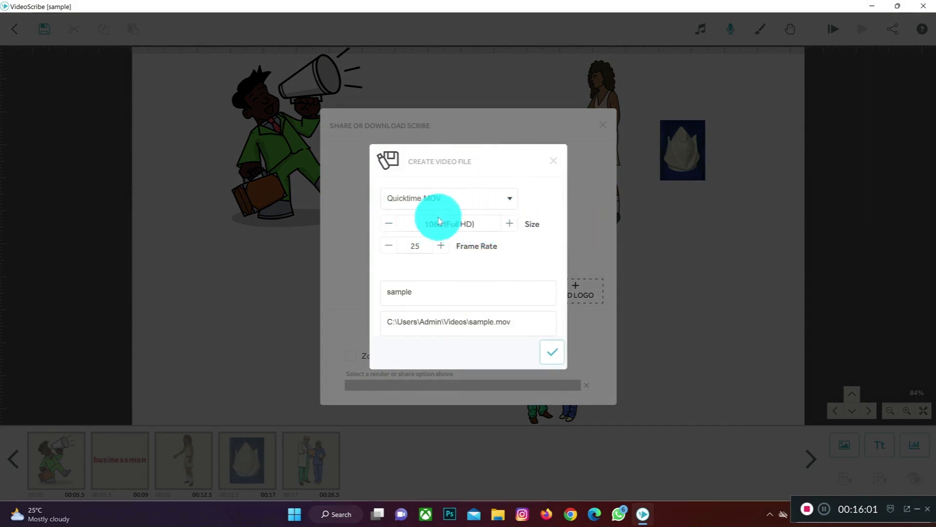
click(510, 224)
click(510, 225)
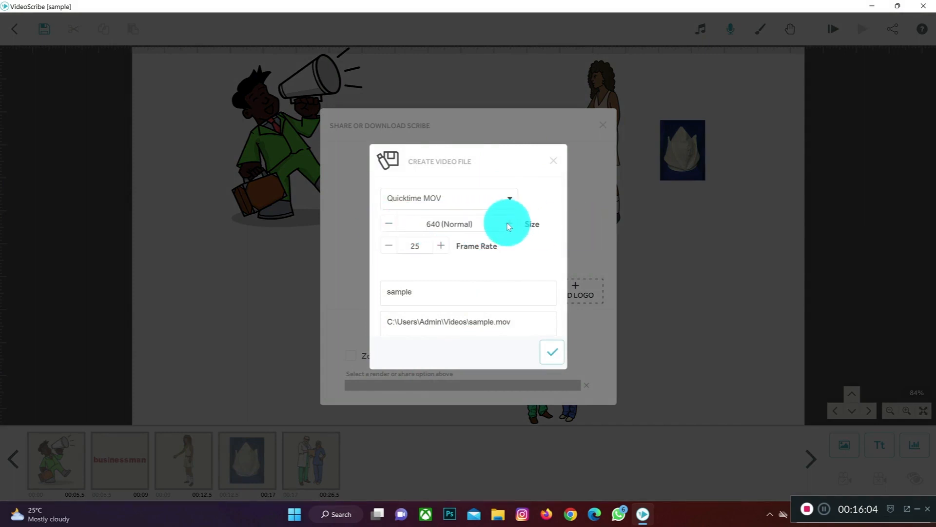
click(509, 226)
click(510, 226)
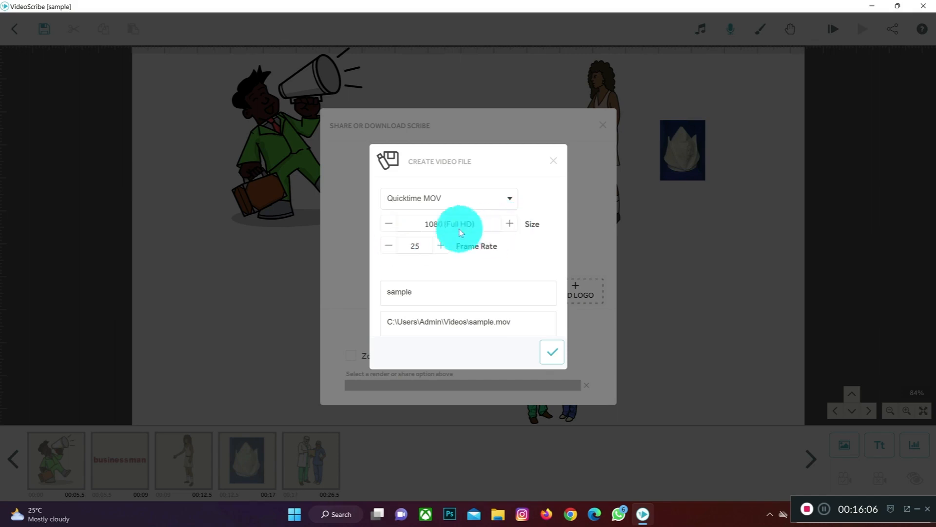
click(390, 246)
click(440, 245)
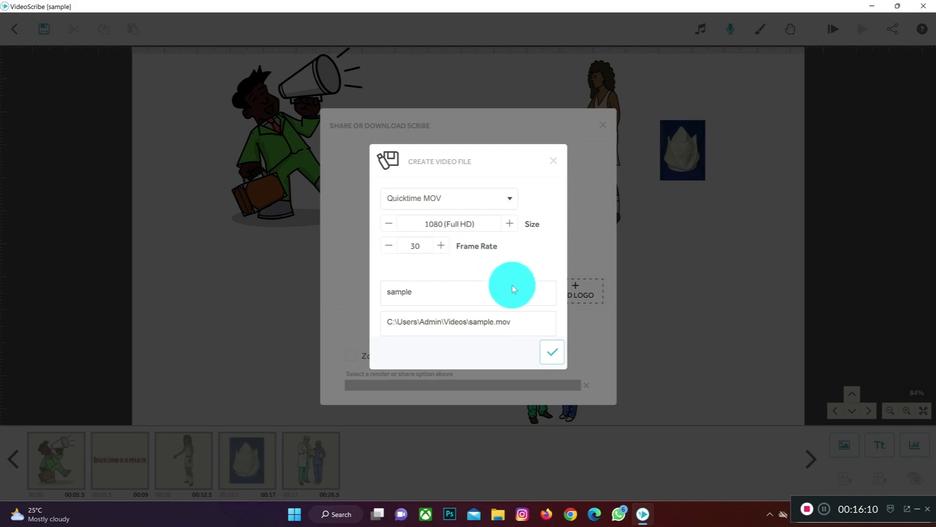
click(559, 347)
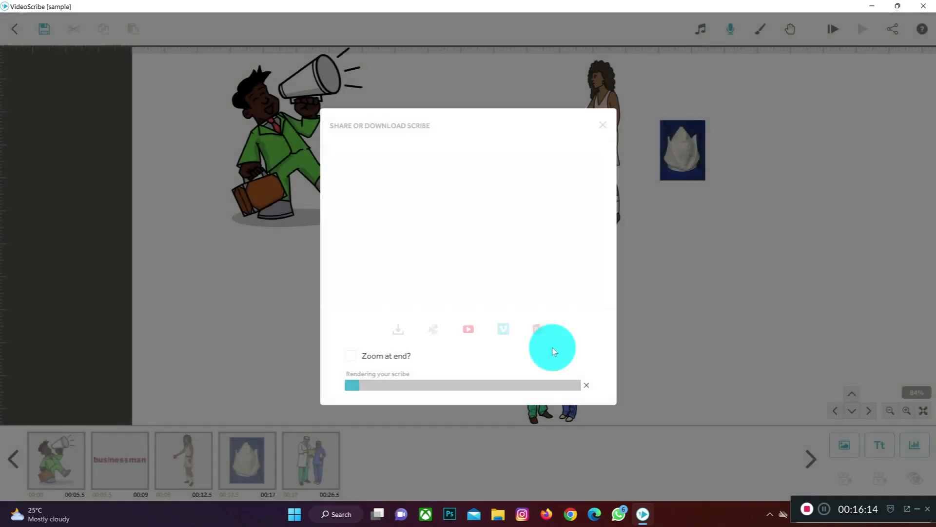